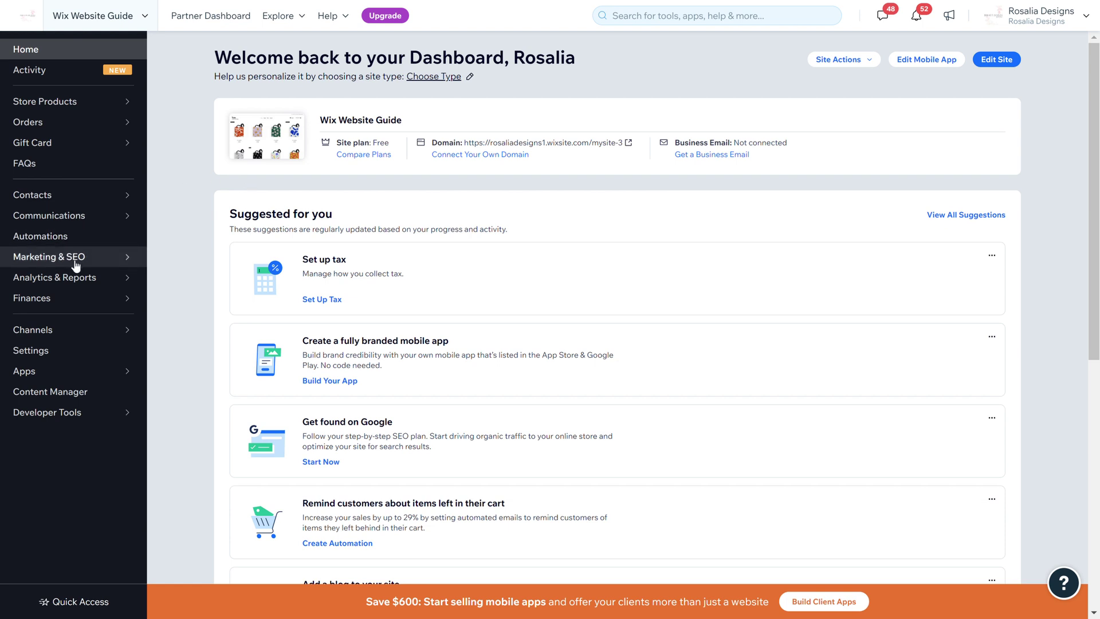
# Step: Go to Marketing & SEO's Loyalty Program page and bring up its Manage Program settings
pyautogui.moveTo(75, 263)
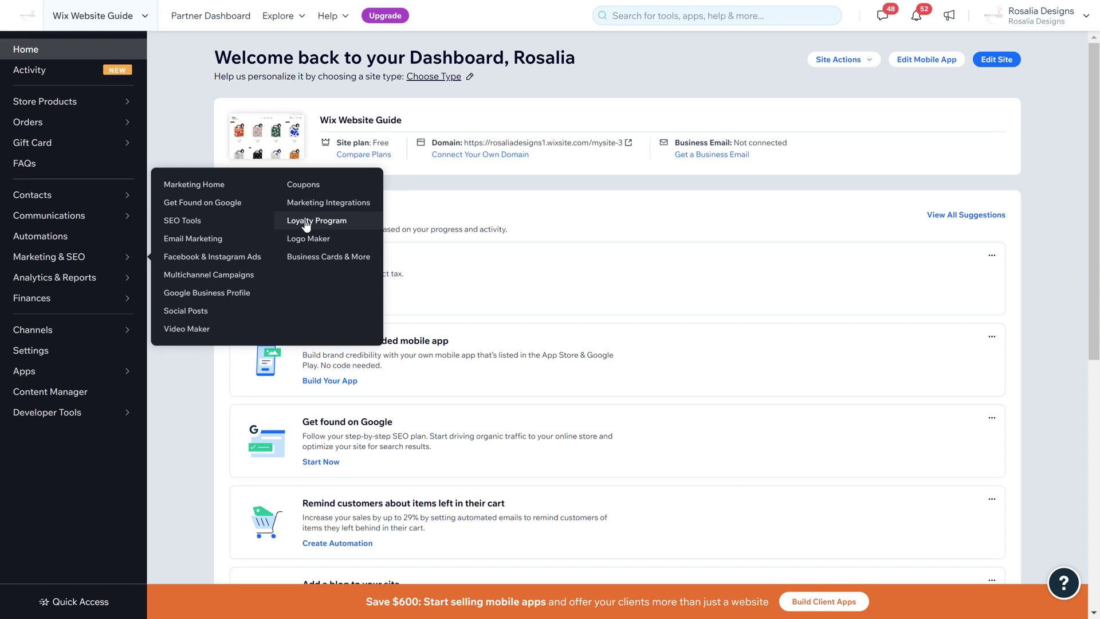
pyautogui.click(102, 264)
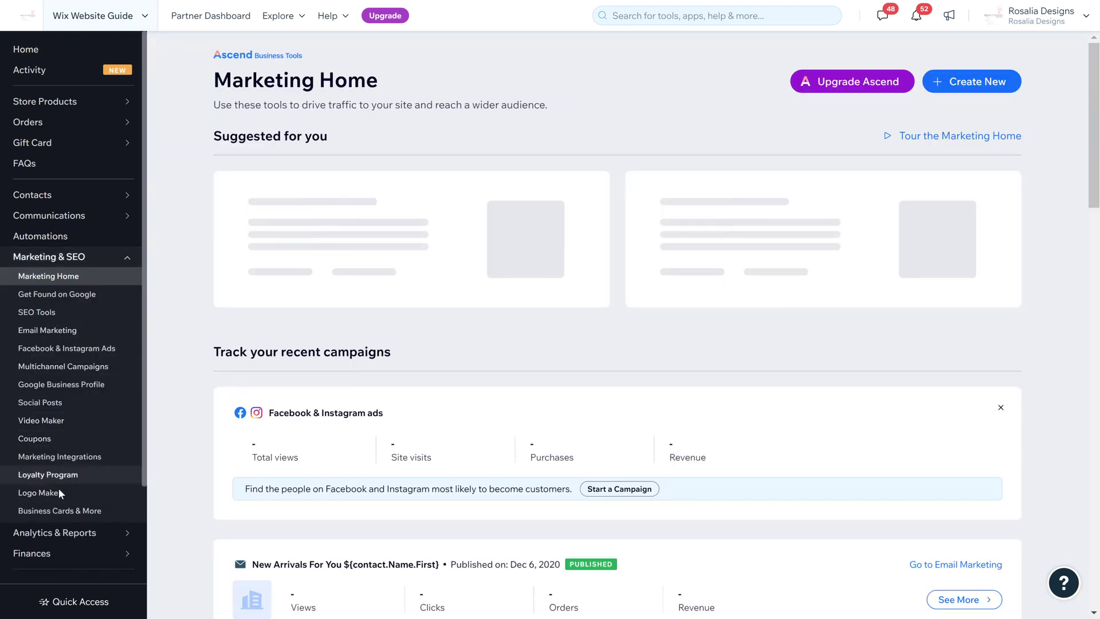
pyautogui.click(60, 479)
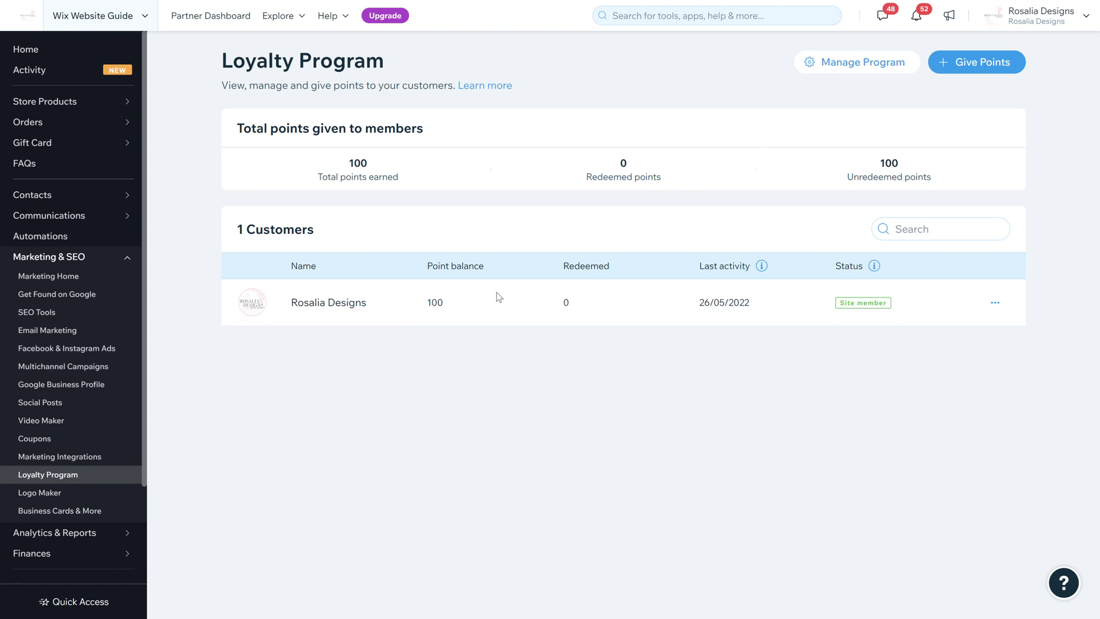
pyautogui.click(852, 74)
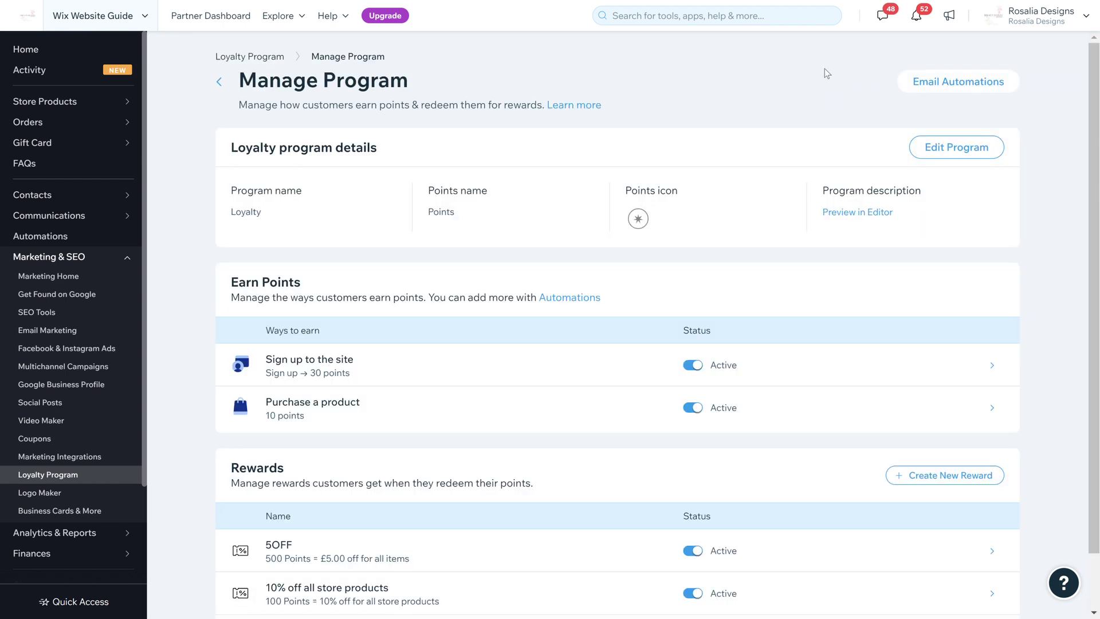
# Step: Return to the Loyalty Program overview, reopen Manage Program, and begin editing the program details
pyautogui.click(251, 57)
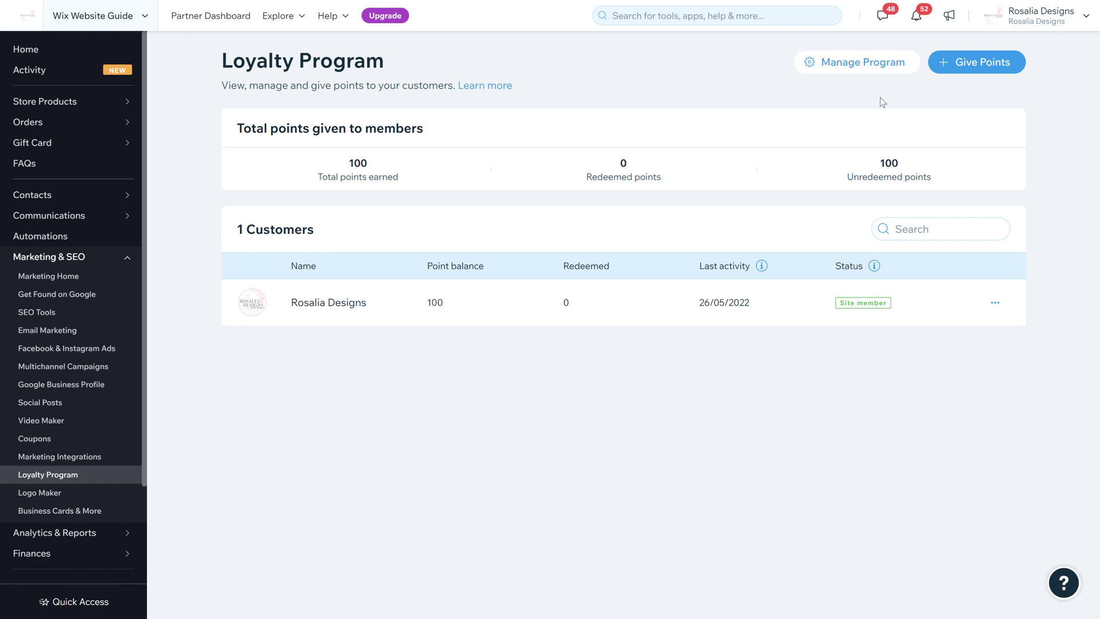
pyautogui.click(833, 68)
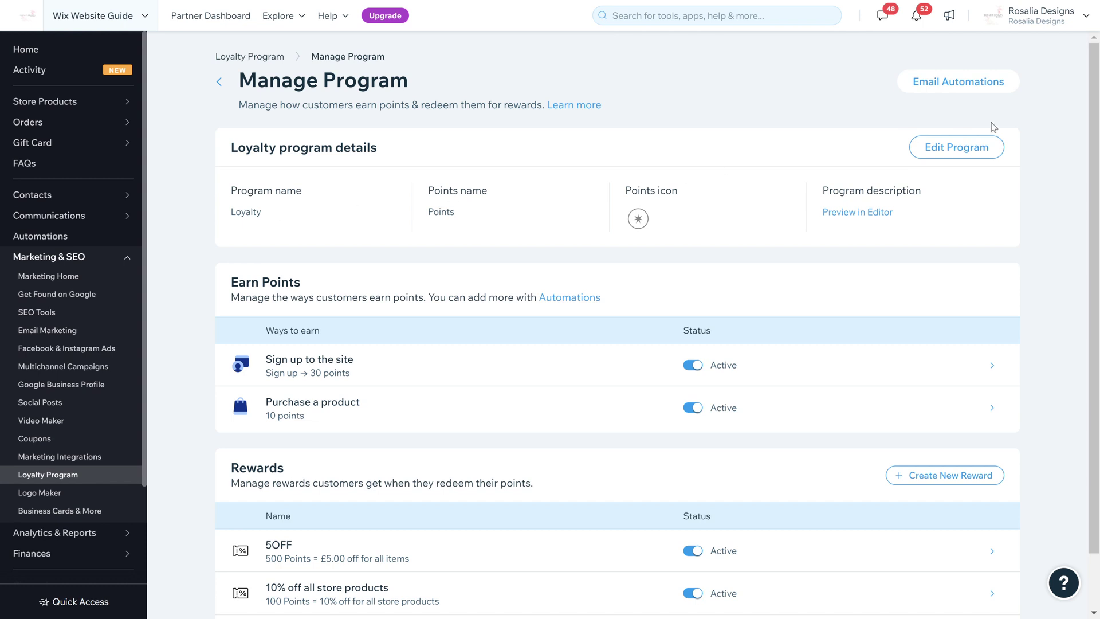
pyautogui.click(976, 153)
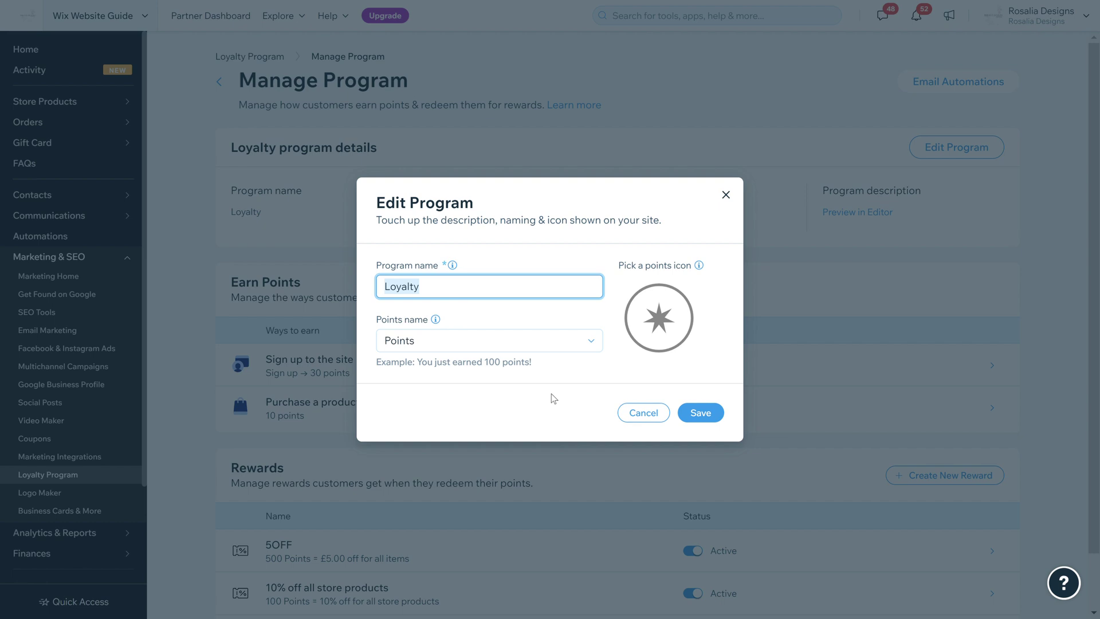
# Step: Rename the program to 'Loyalty Card', use the Heart points icon, keep 'Points', and save
pyautogui.moveTo(646, 315)
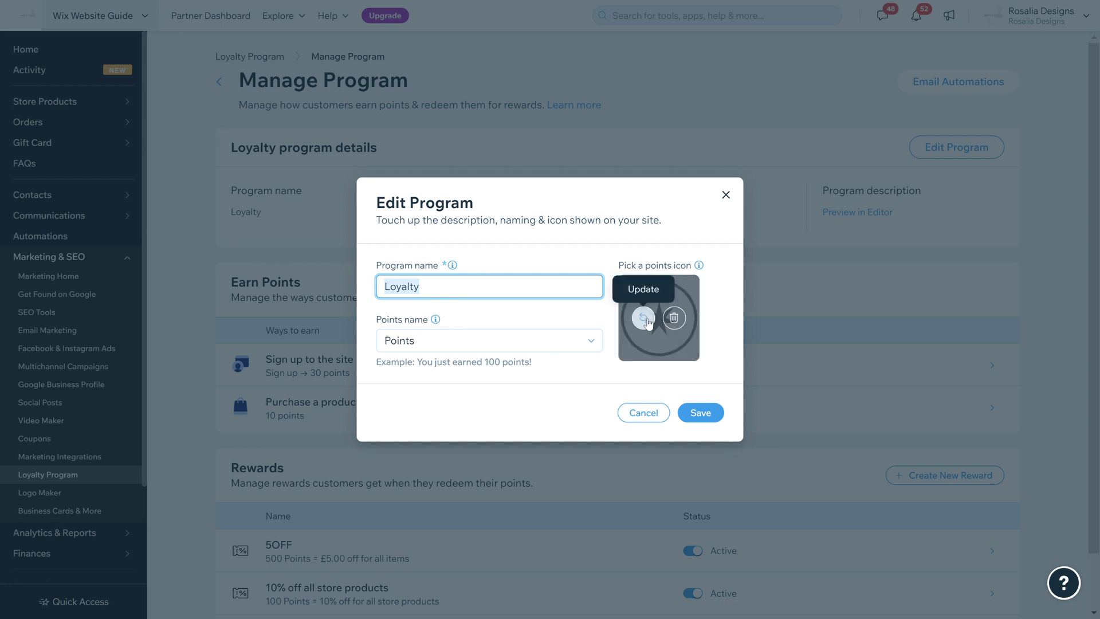
pyautogui.click(644, 317)
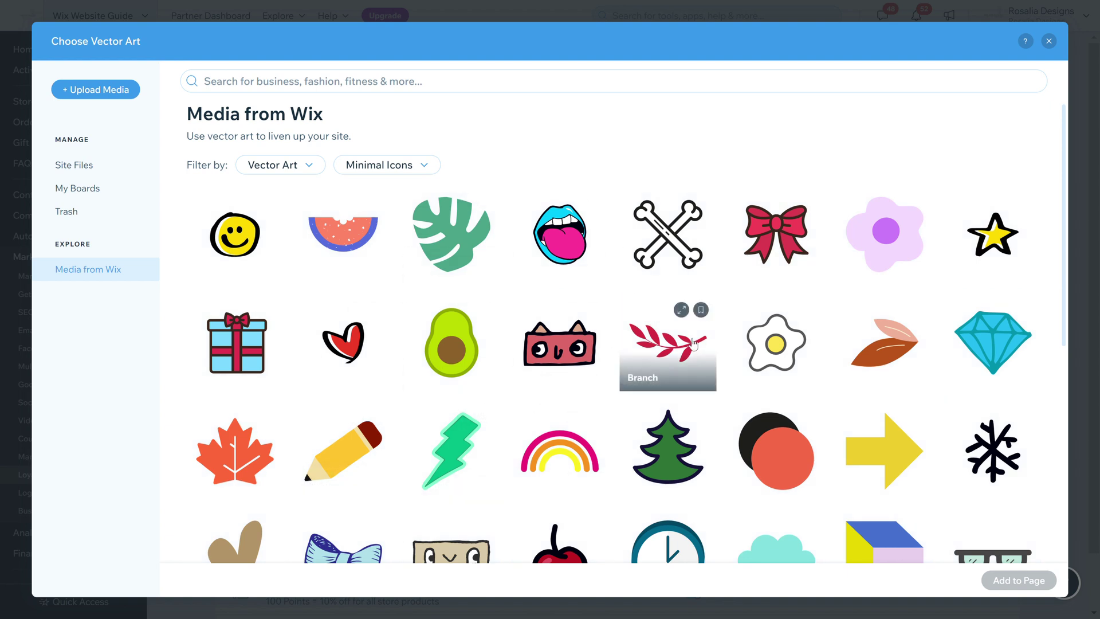
pyautogui.doubleClick(335, 335)
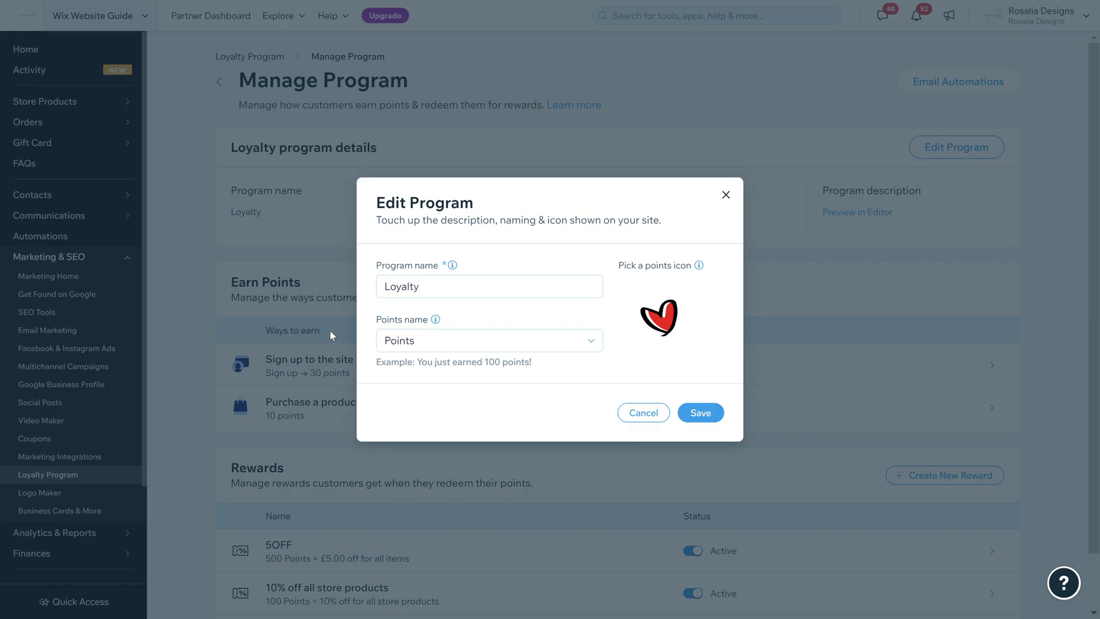
pyautogui.click(486, 288)
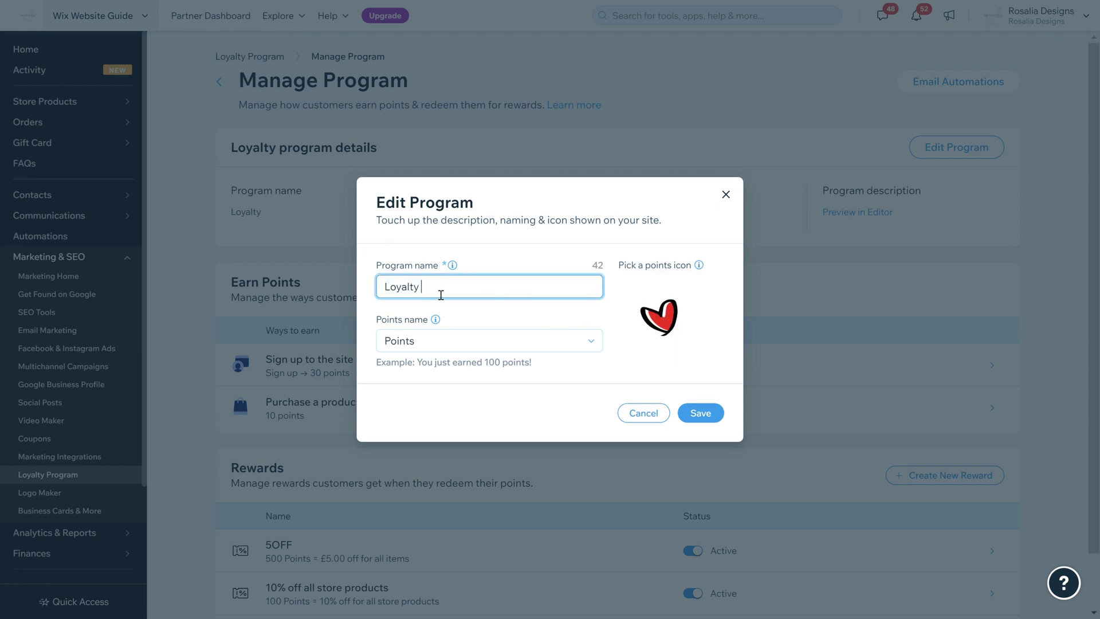
pyautogui.write('Card')
pyautogui.click(442, 350)
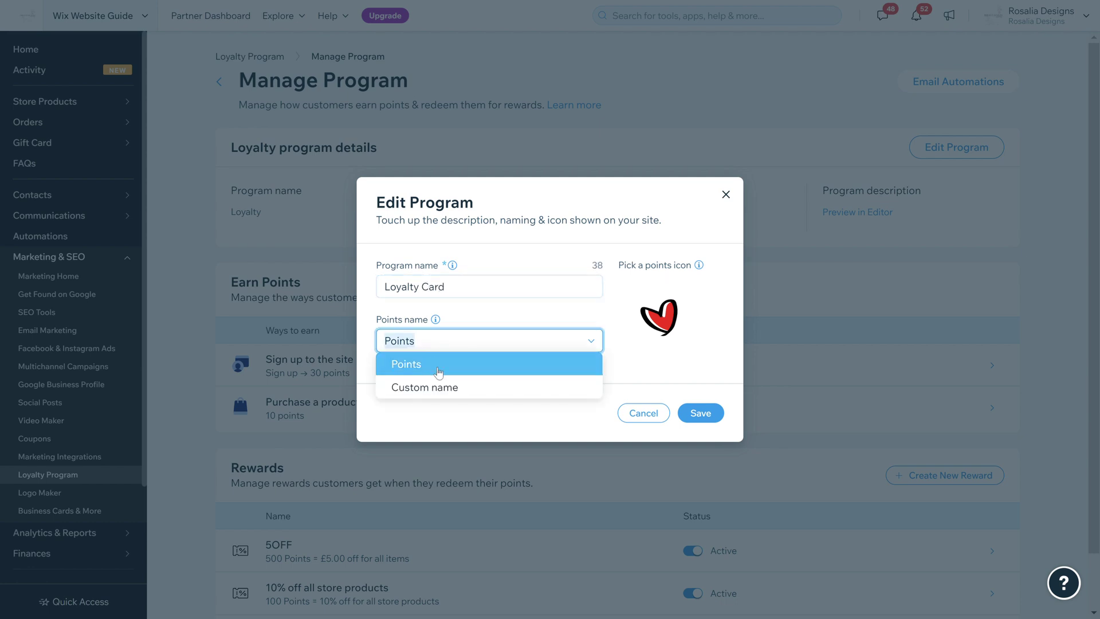
pyautogui.click(487, 418)
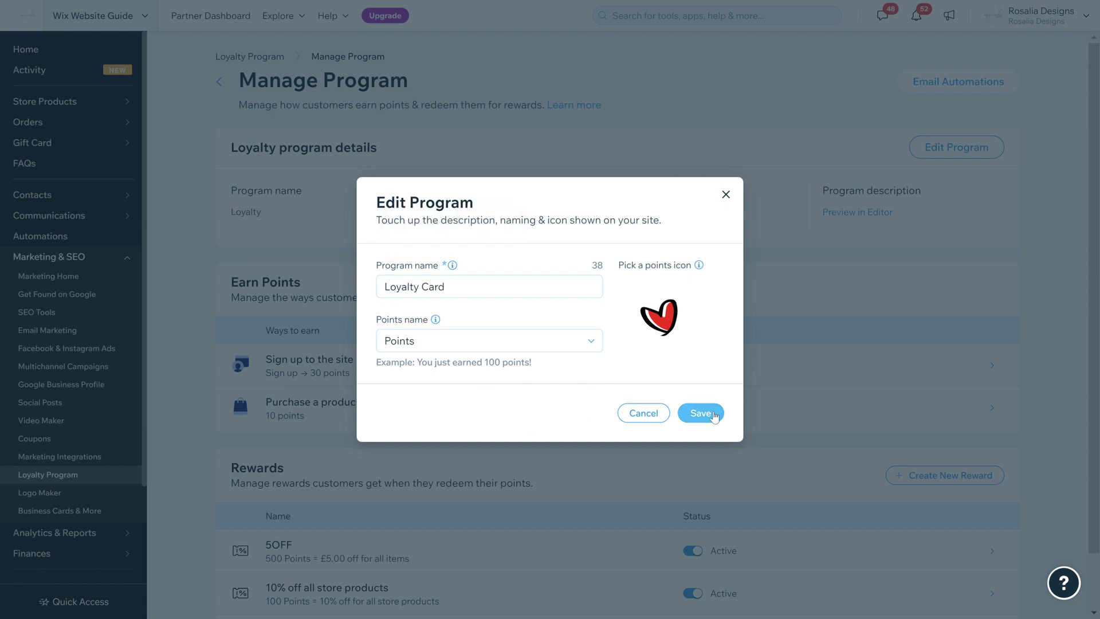
pyautogui.click(693, 410)
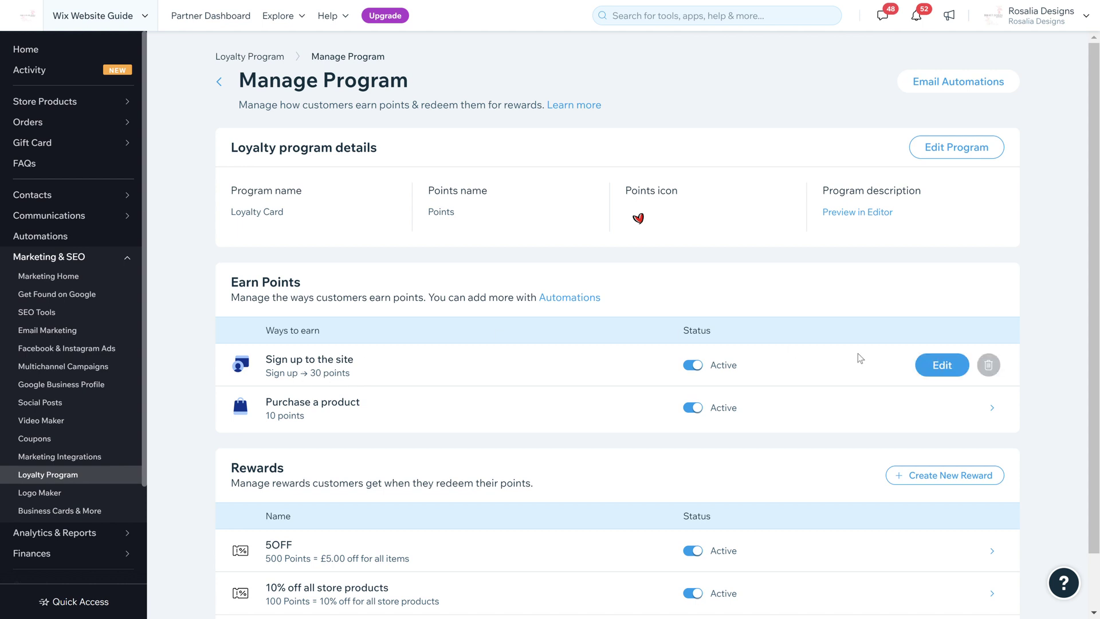
pyautogui.click(941, 364)
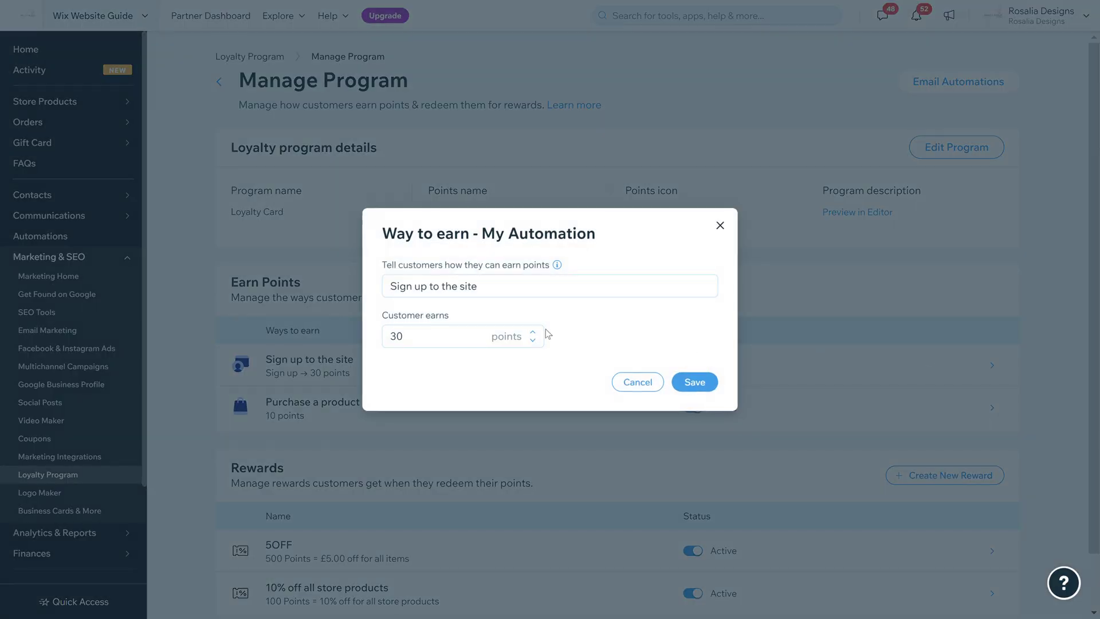
# Step: Change the Sign up earning rule to award 100 points and save it
pyautogui.doubleClick(450, 340)
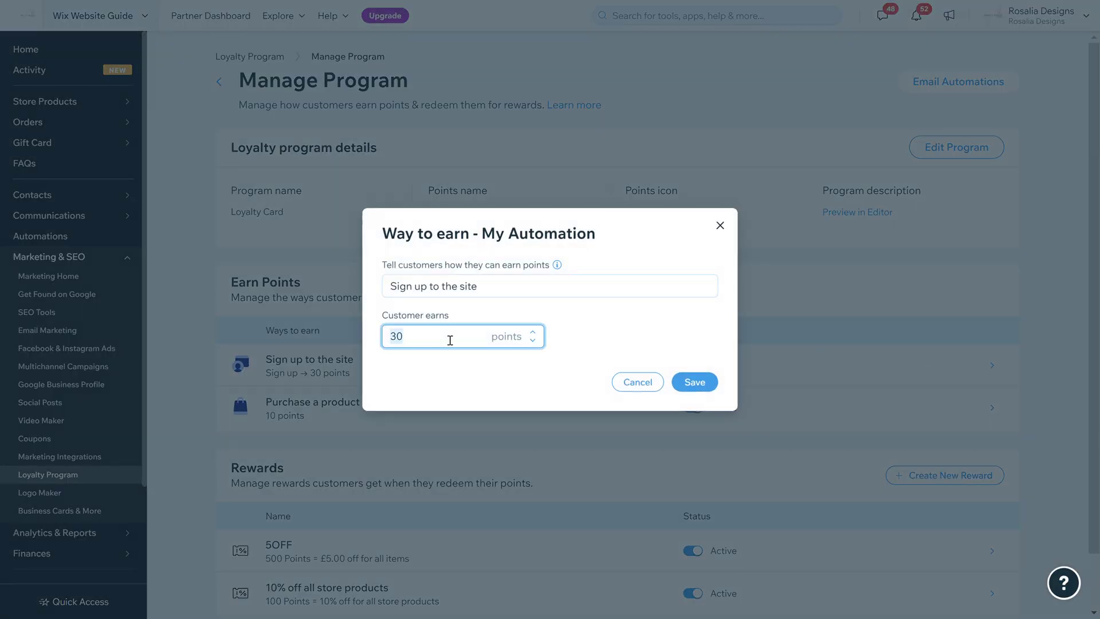
pyautogui.write('100')
pyautogui.click(693, 388)
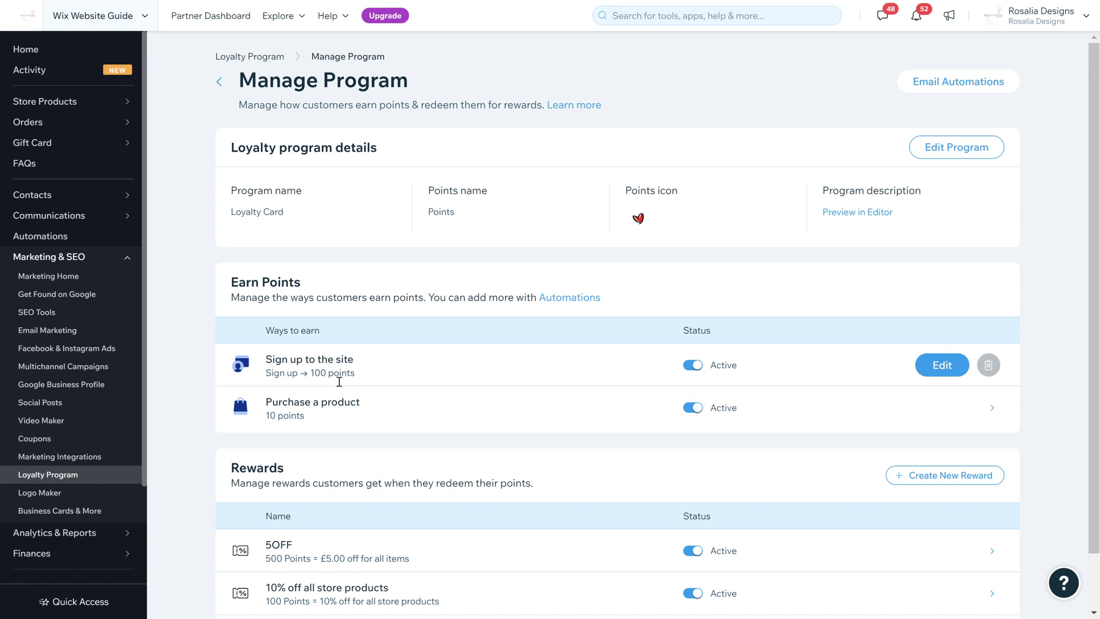
# Step: Set the Sign up earning rule's status to Inactive
pyautogui.click(694, 365)
pyautogui.click(694, 366)
pyautogui.click(695, 368)
pyautogui.scroll(-1, 529, 378)
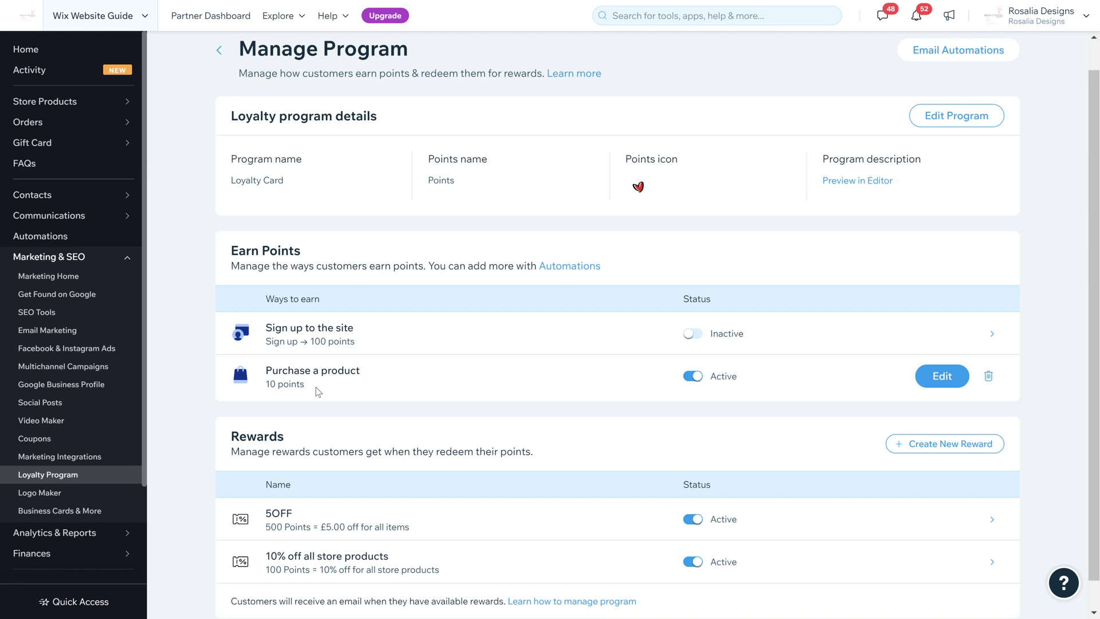
pyautogui.scroll(-1, 661, 452)
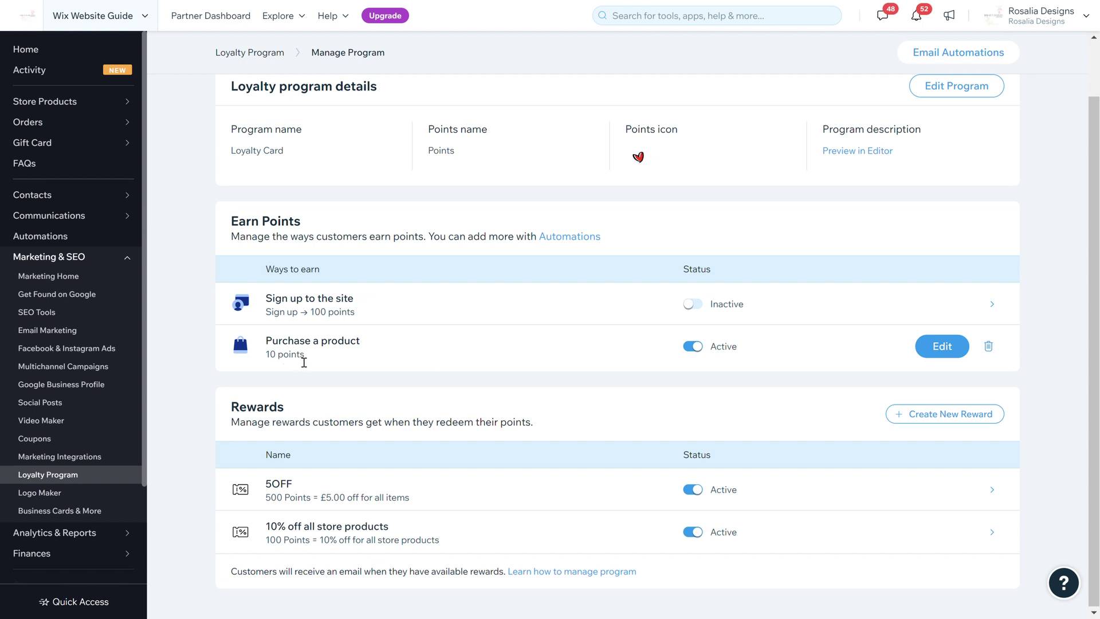
pyautogui.click(933, 345)
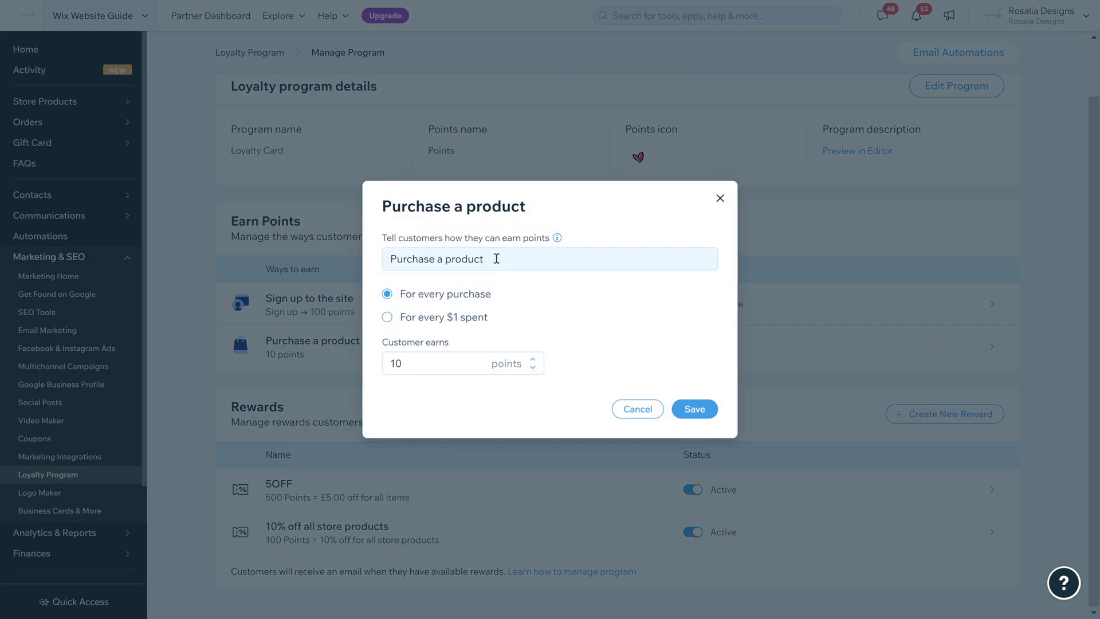
# Step: Make the purchase rule award 50 points for every purchase, named 'Every Purchase', and save
pyautogui.tripleClick(496, 259)
pyautogui.click(506, 273)
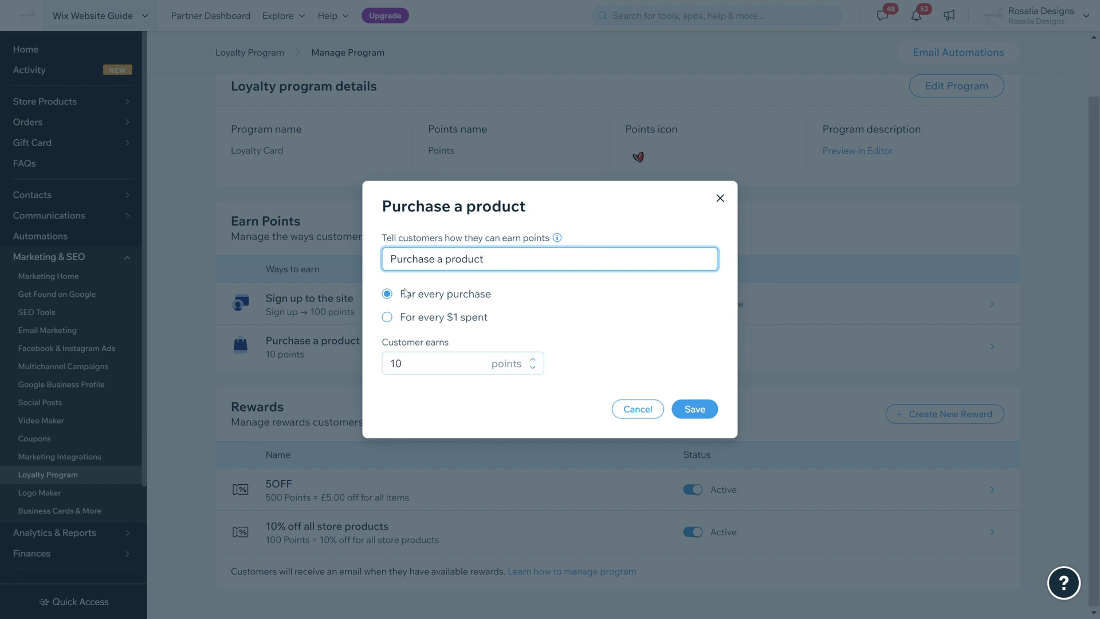
pyautogui.click(388, 318)
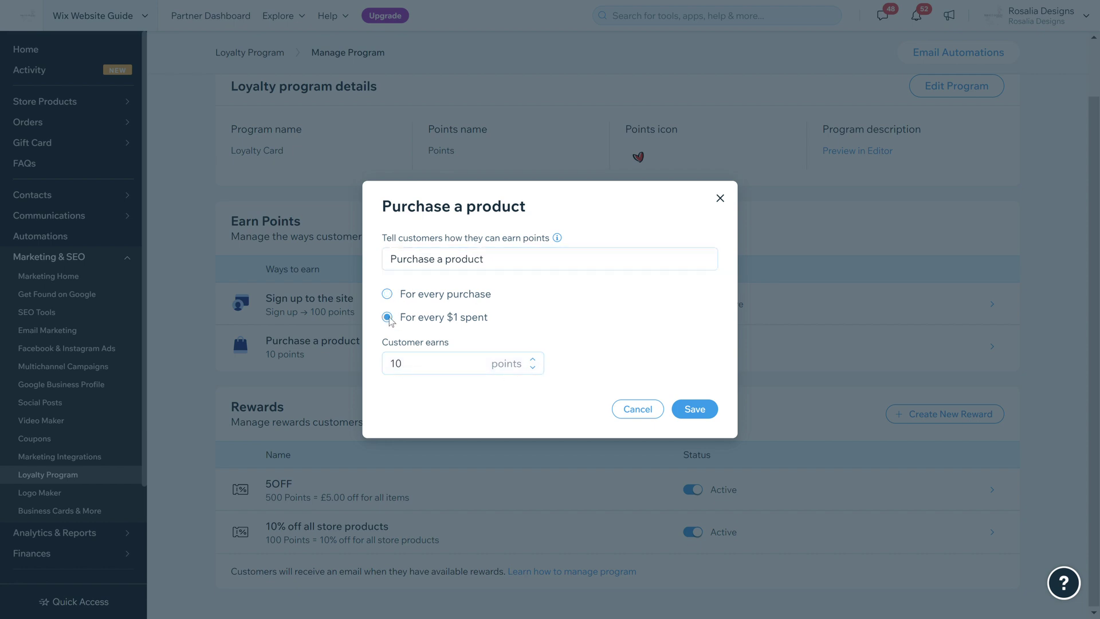
pyautogui.doubleClick(458, 375)
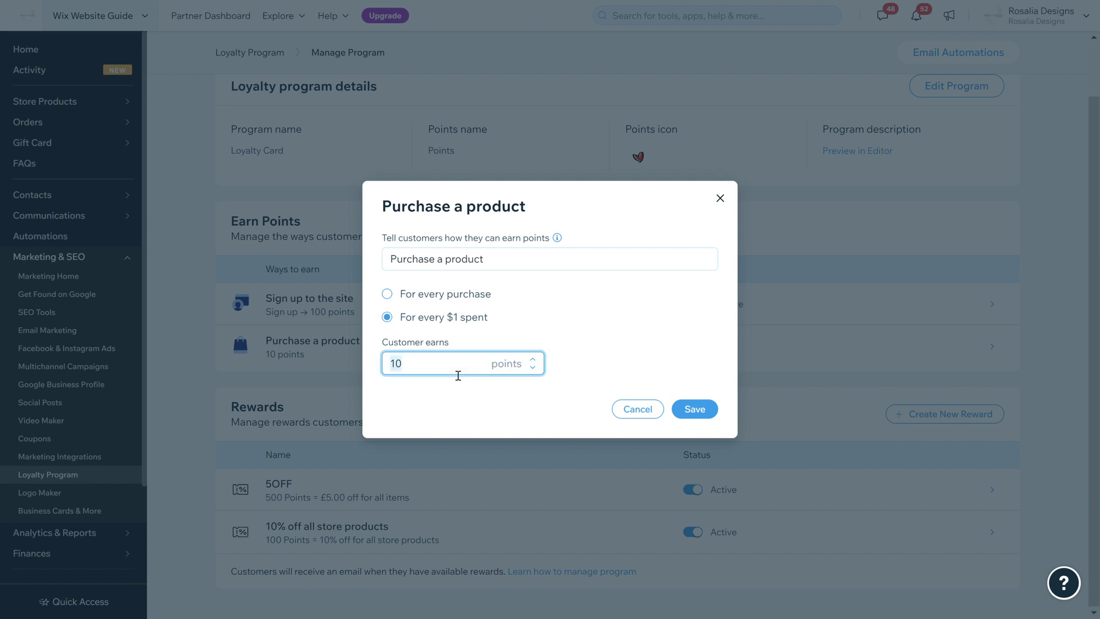
pyautogui.write('20')
pyautogui.click(425, 297)
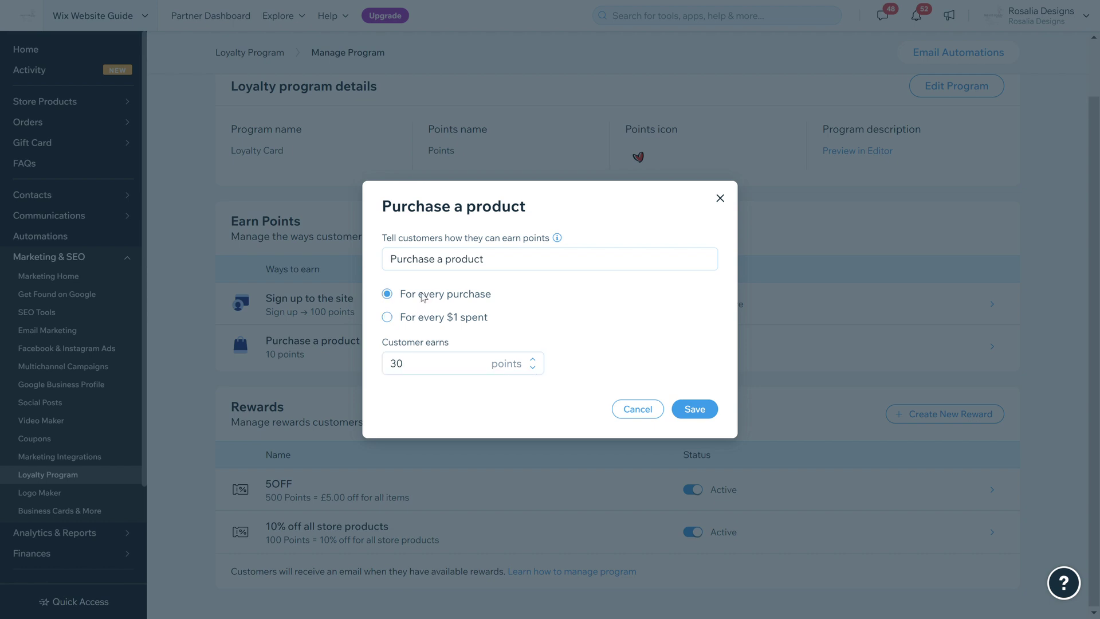
pyautogui.doubleClick(433, 367)
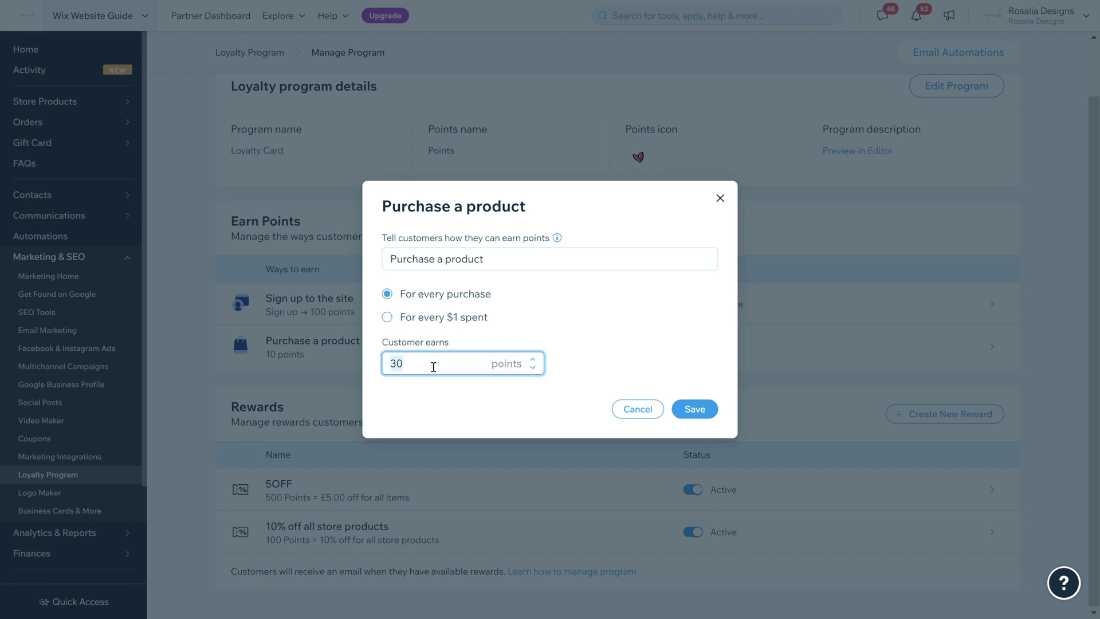
pyautogui.write('50')
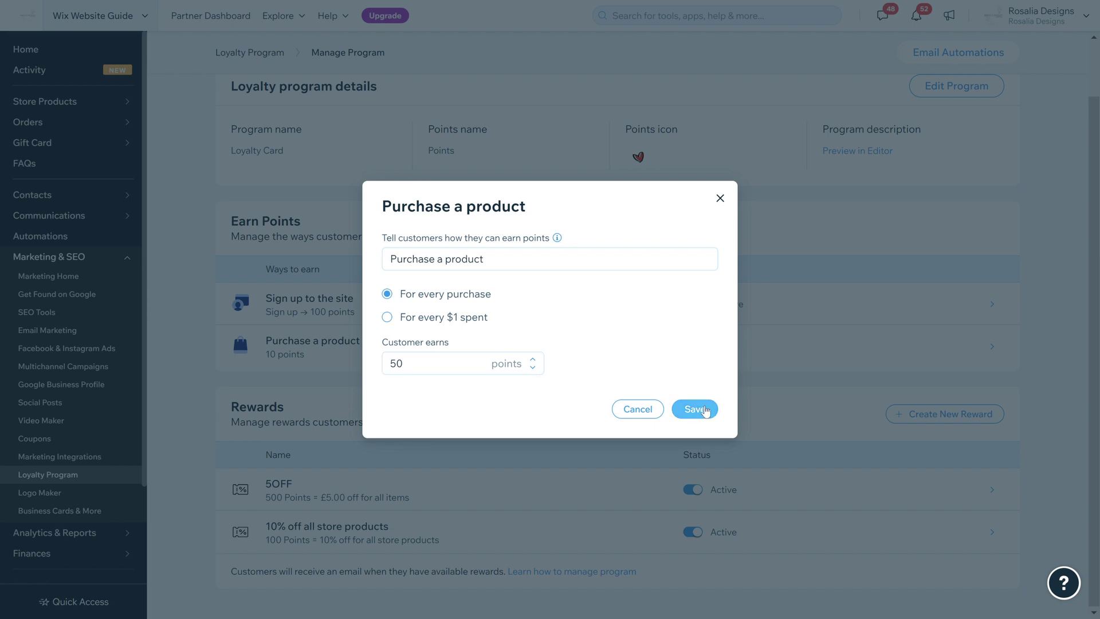
pyautogui.tripleClick(527, 263)
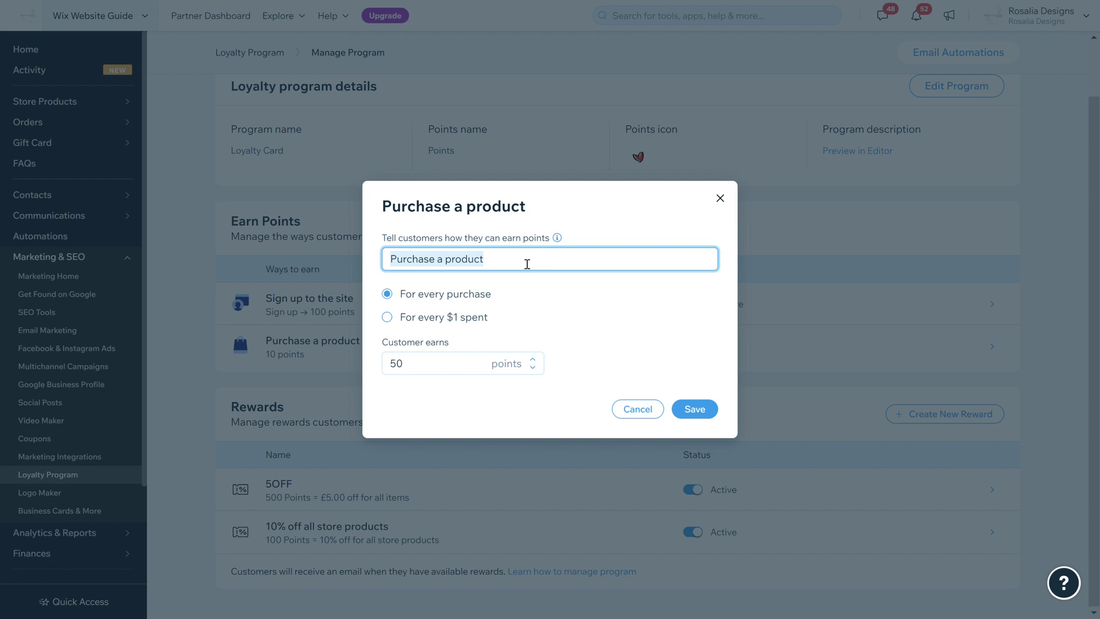
pyautogui.write('Every Purch')
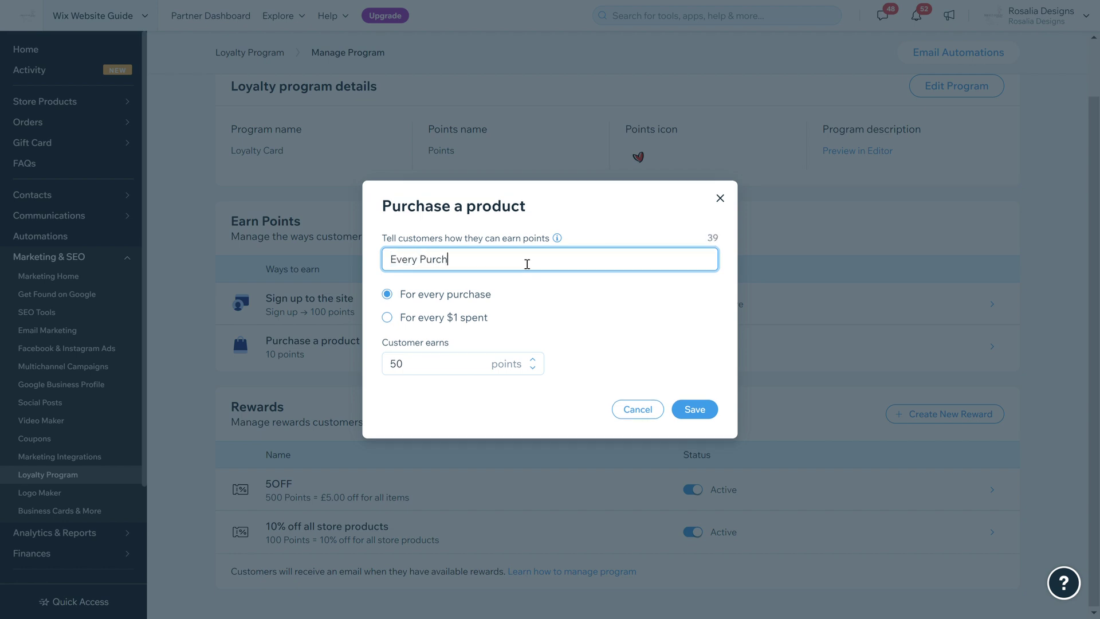
pyautogui.write('ase')
pyautogui.click(695, 409)
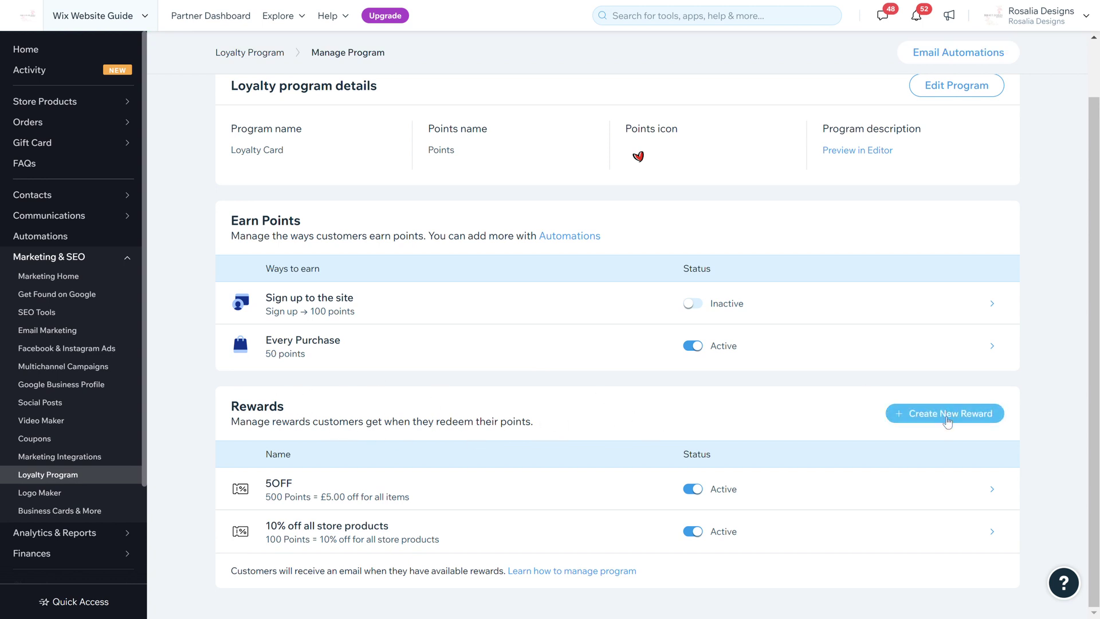
# Step: Review the rewards list on the Manage Program page, including the 5OFF coupon row
pyautogui.moveTo(344, 302)
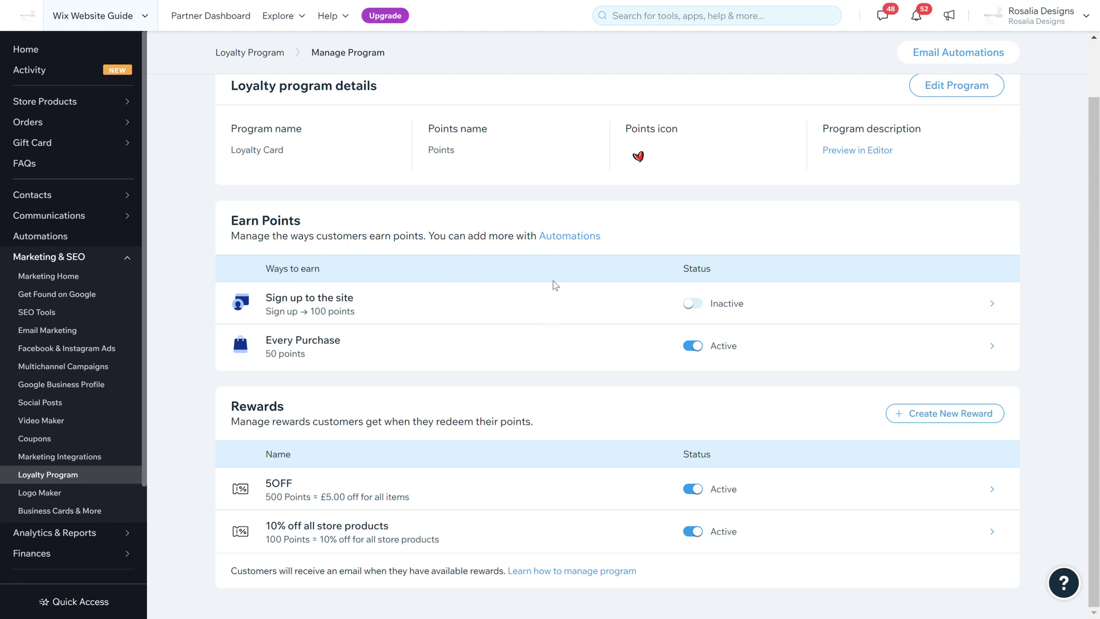
pyautogui.moveTo(267, 322)
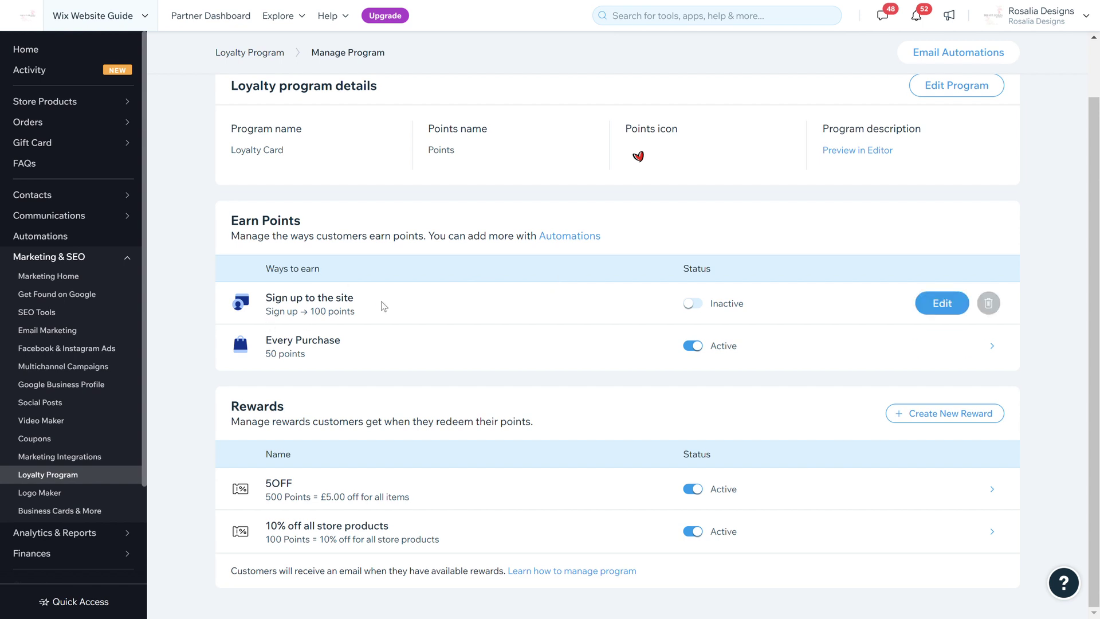
pyautogui.moveTo(375, 349)
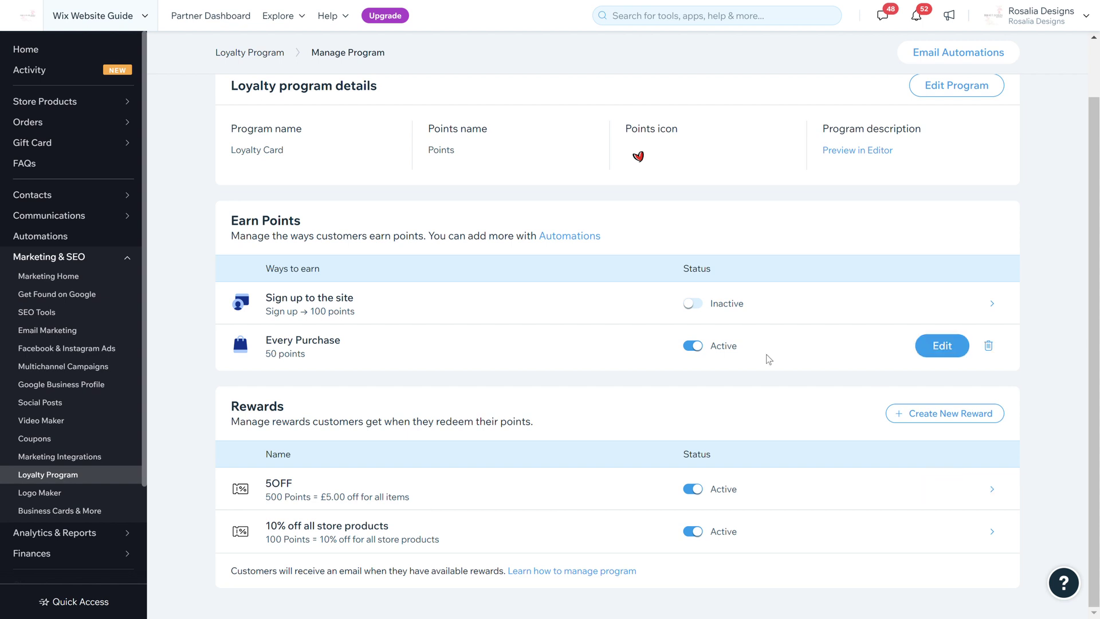
# Step: Save the 5OFF coupon reward unchanged, with its 500-point cost and name
pyautogui.click(963, 492)
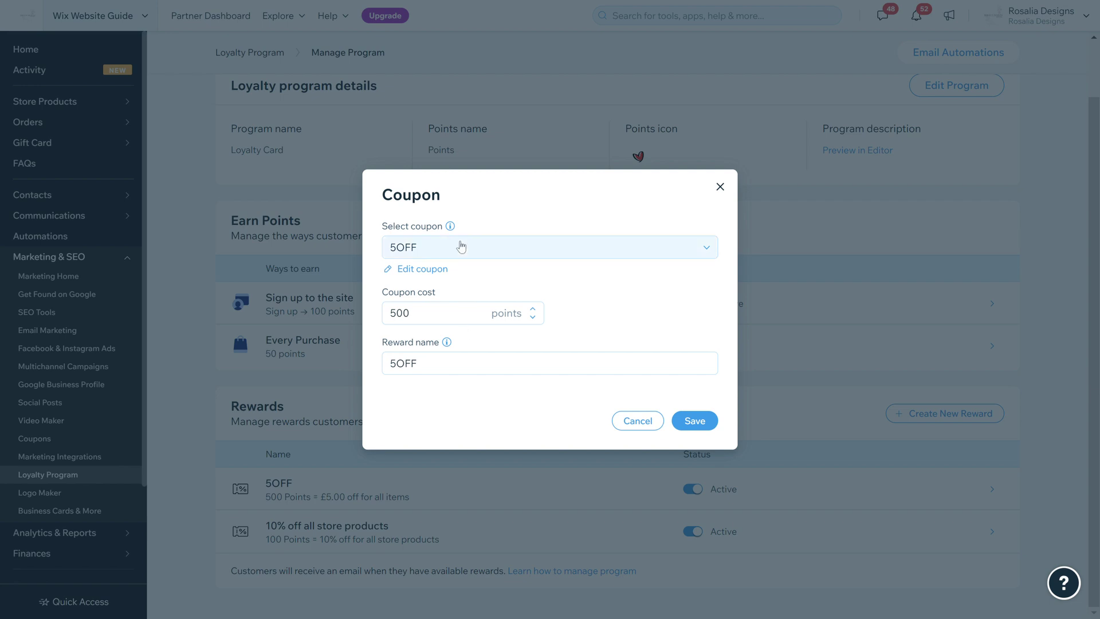
pyautogui.doubleClick(453, 315)
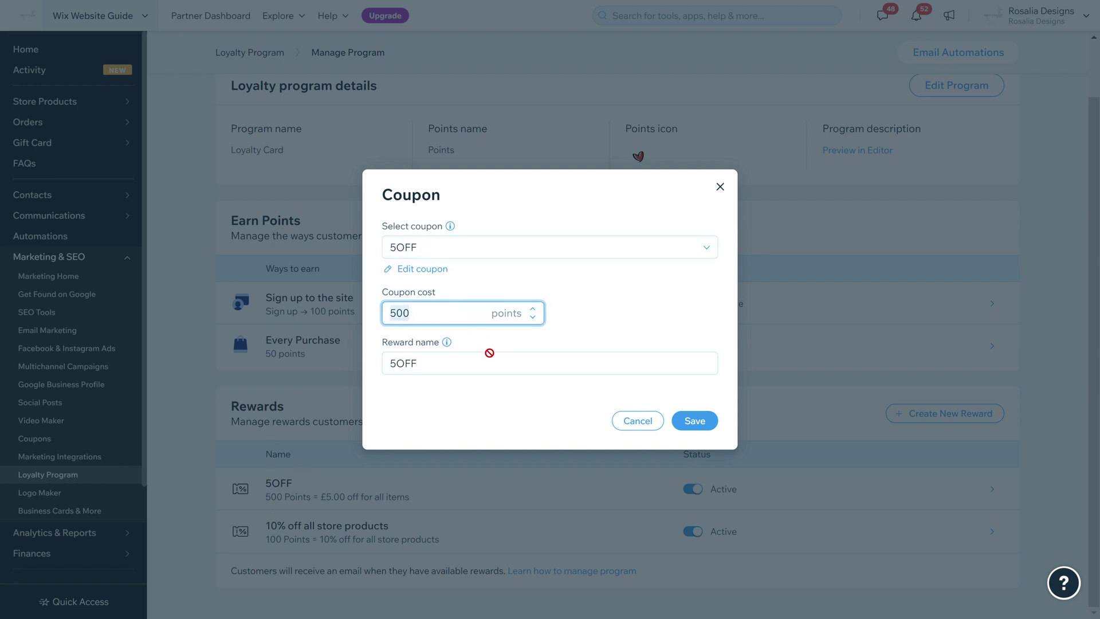
pyautogui.click(474, 314)
pyautogui.doubleClick(492, 363)
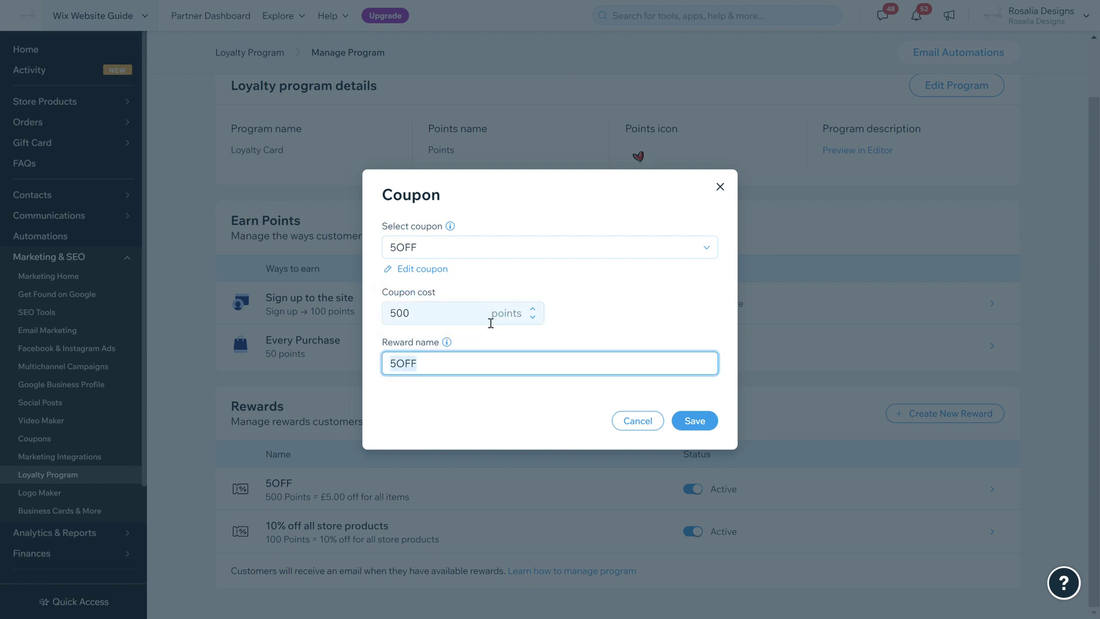
pyautogui.click(700, 427)
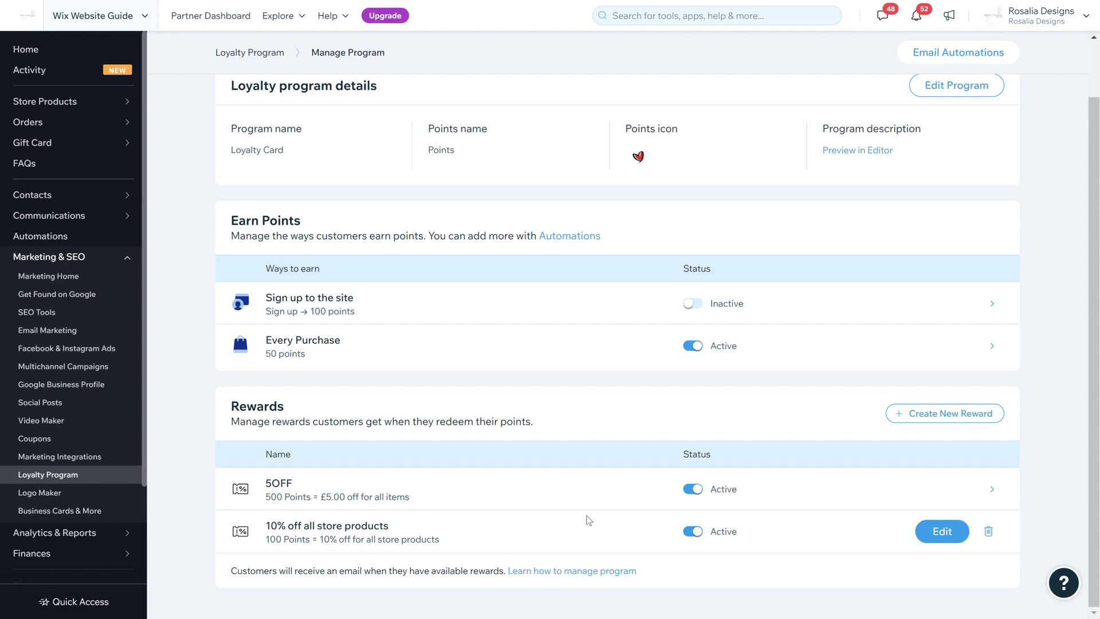
# Step: Set the '10% off all store products' reward to Inactive, then go to Email Automations
pyautogui.click(697, 533)
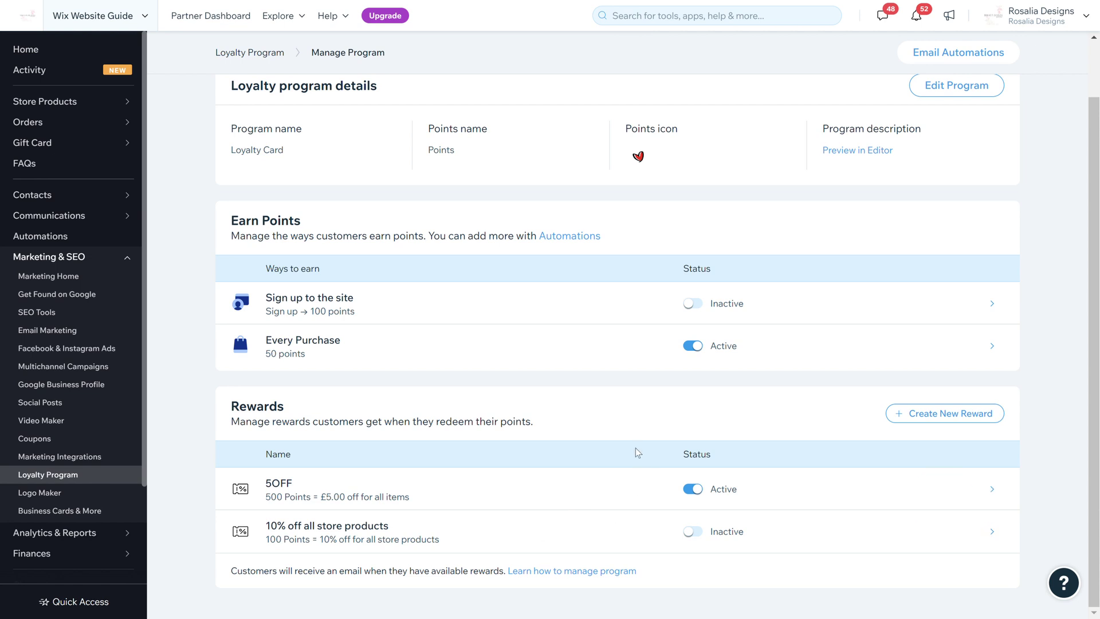
pyautogui.scroll(2, 635, 448)
pyautogui.scroll(-1, 634, 448)
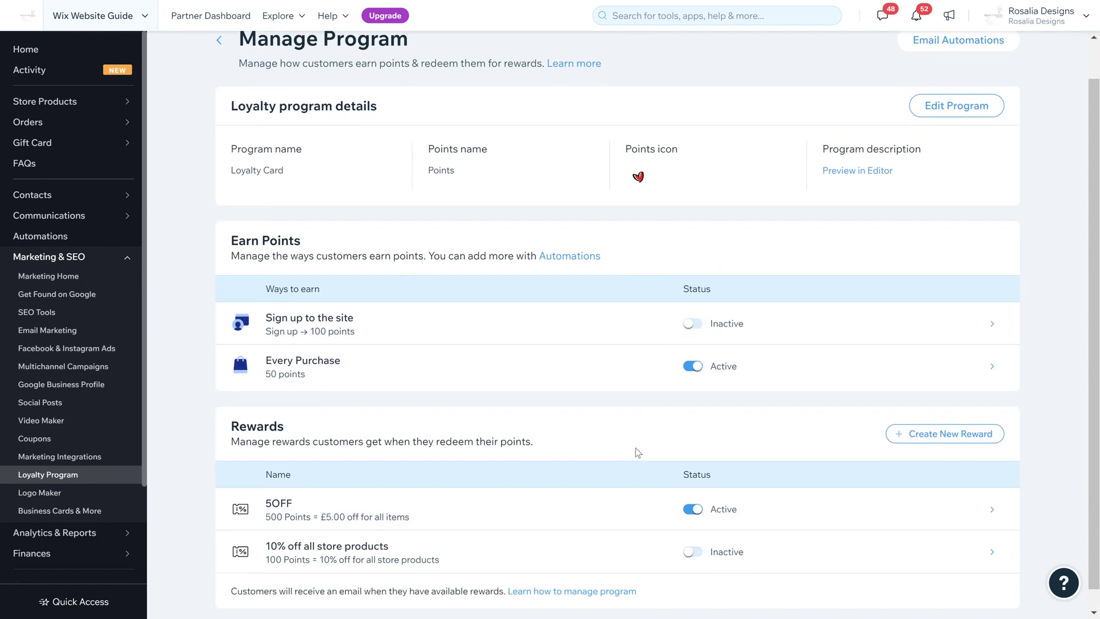
pyautogui.scroll(1, 635, 453)
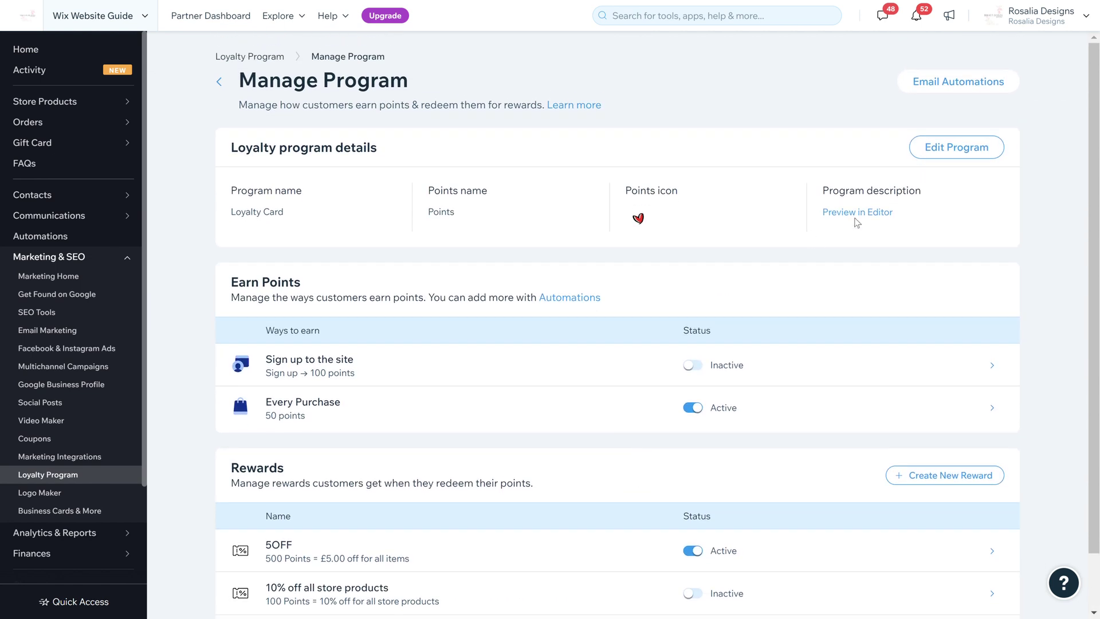
pyautogui.click(907, 87)
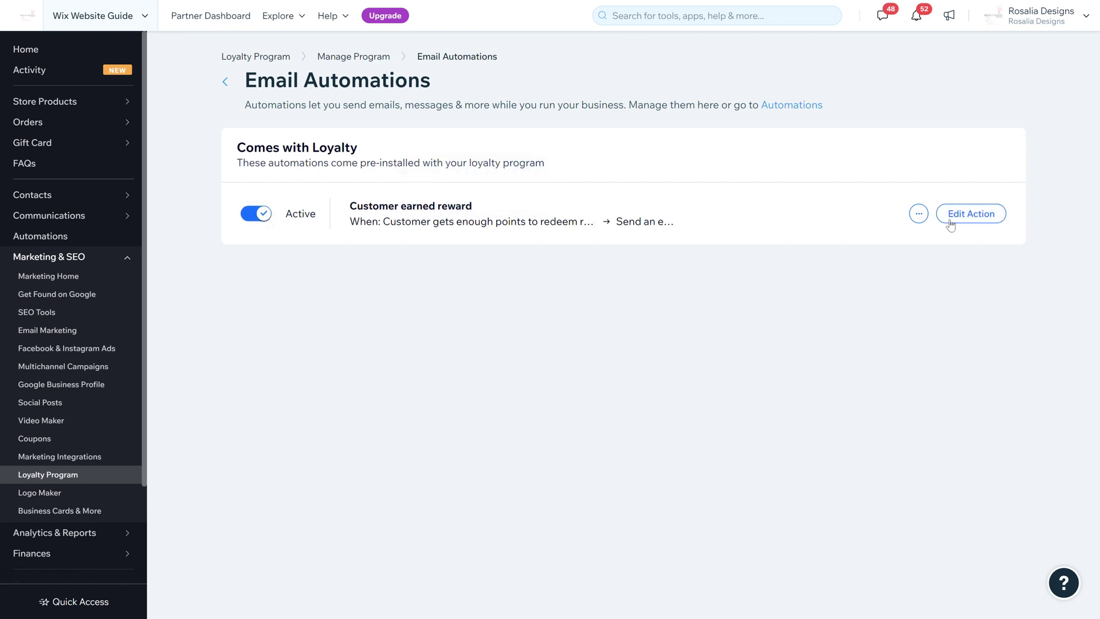
# Step: Edit the Customer earned reward automation and scroll down to its email template
pyautogui.click(919, 213)
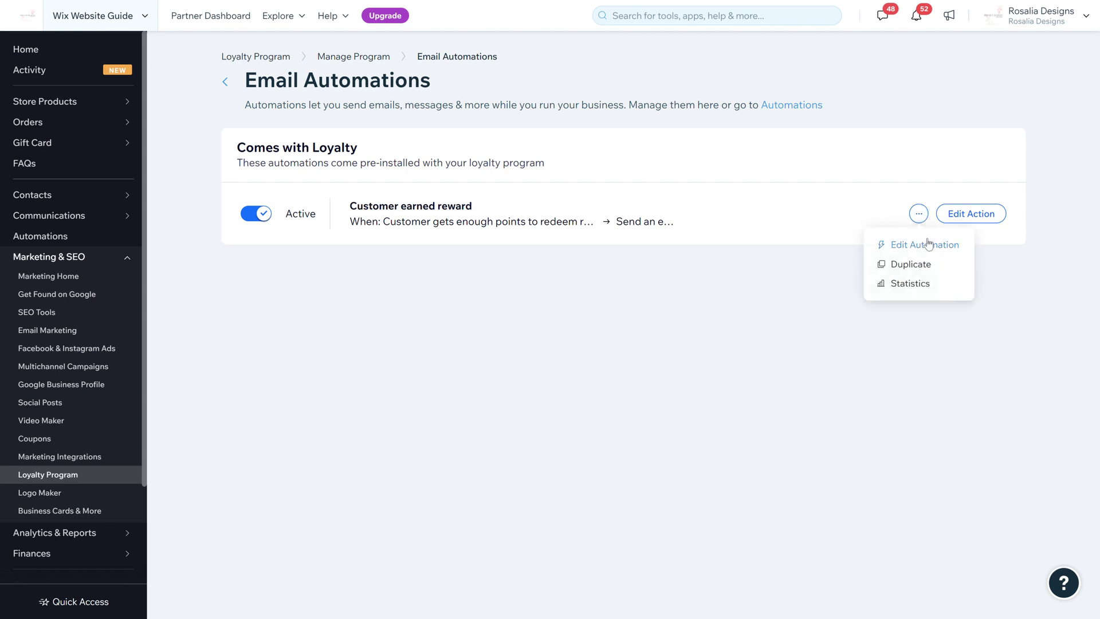
pyautogui.click(928, 245)
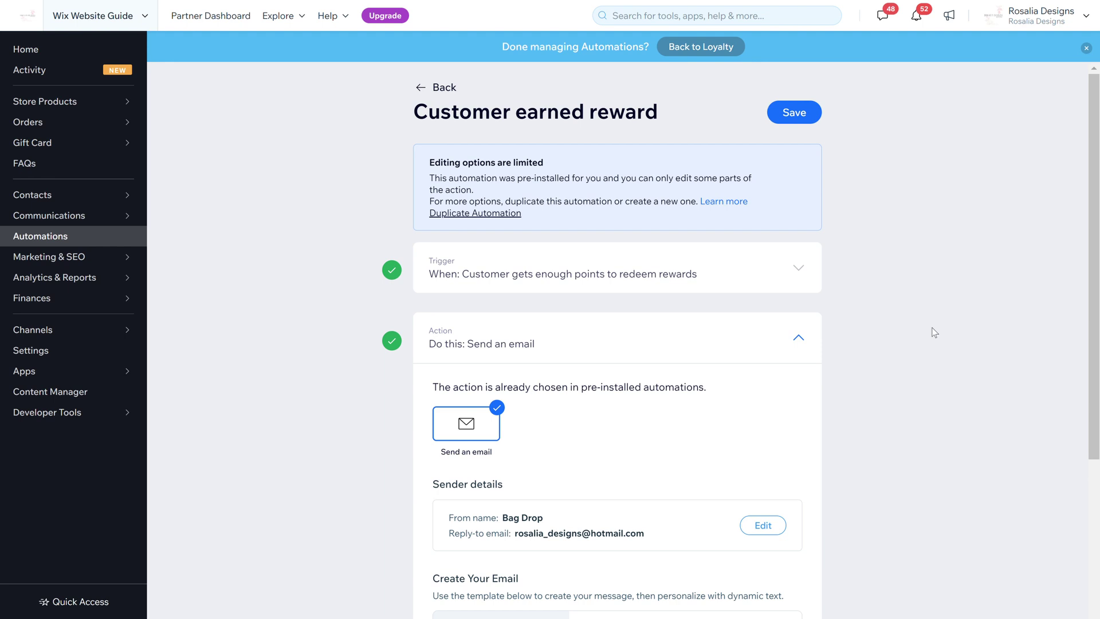
pyautogui.scroll(-5, 934, 332)
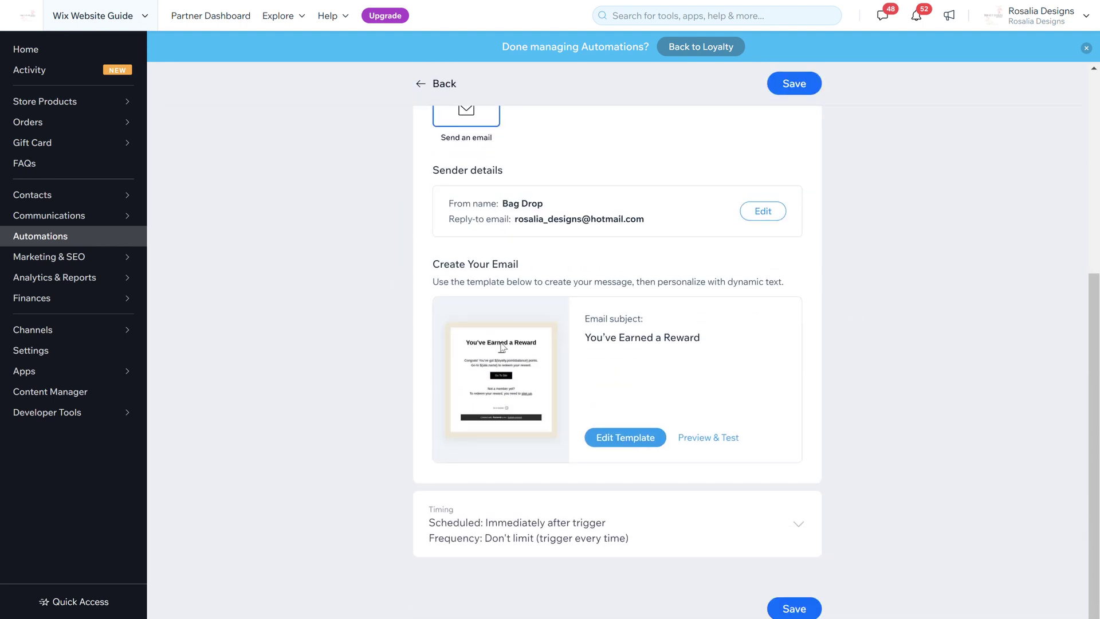
# Step: Preview the 'You've Earned a Reward' email, then go back to the automation setup
pyautogui.click(699, 439)
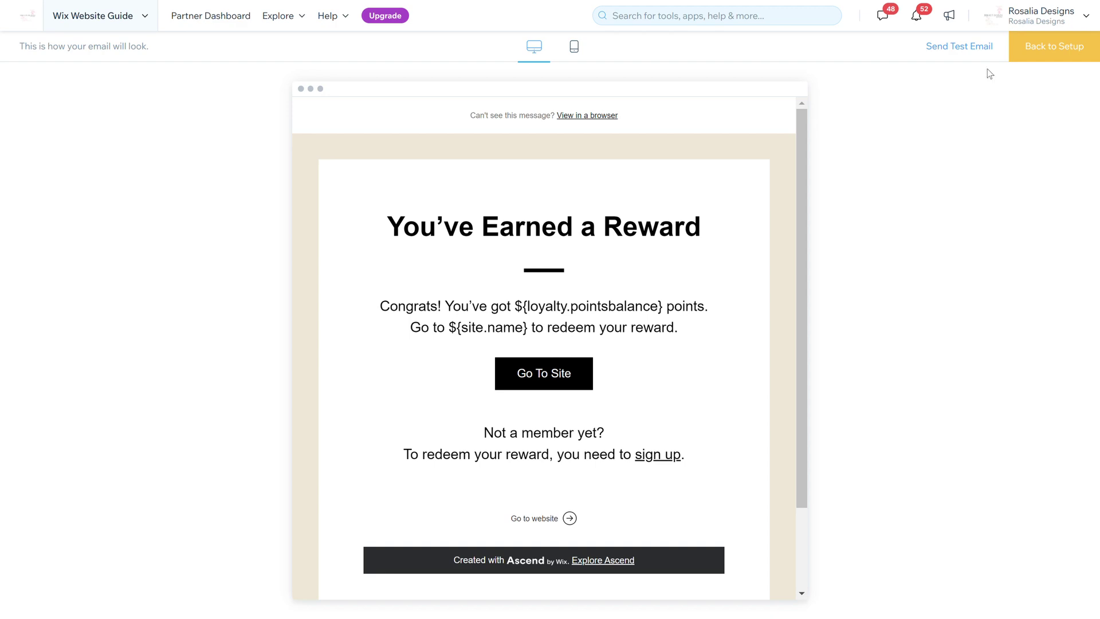
pyautogui.click(1048, 51)
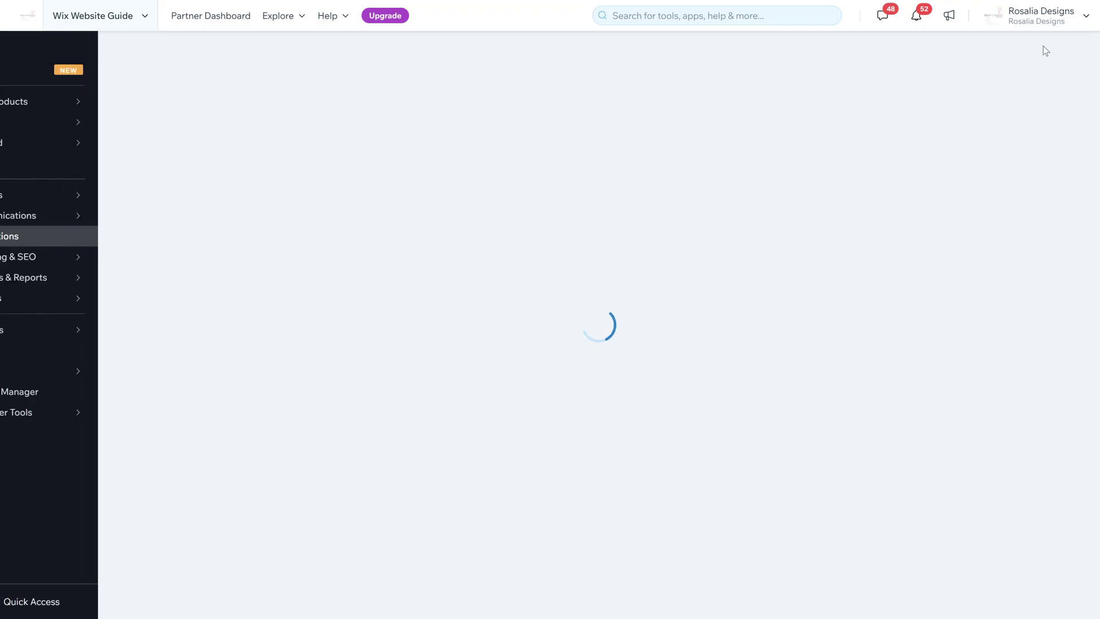
# Step: Save the 'Customer earned reward' email automation from the bottom of the editor
pyautogui.scroll(-5, 573, 498)
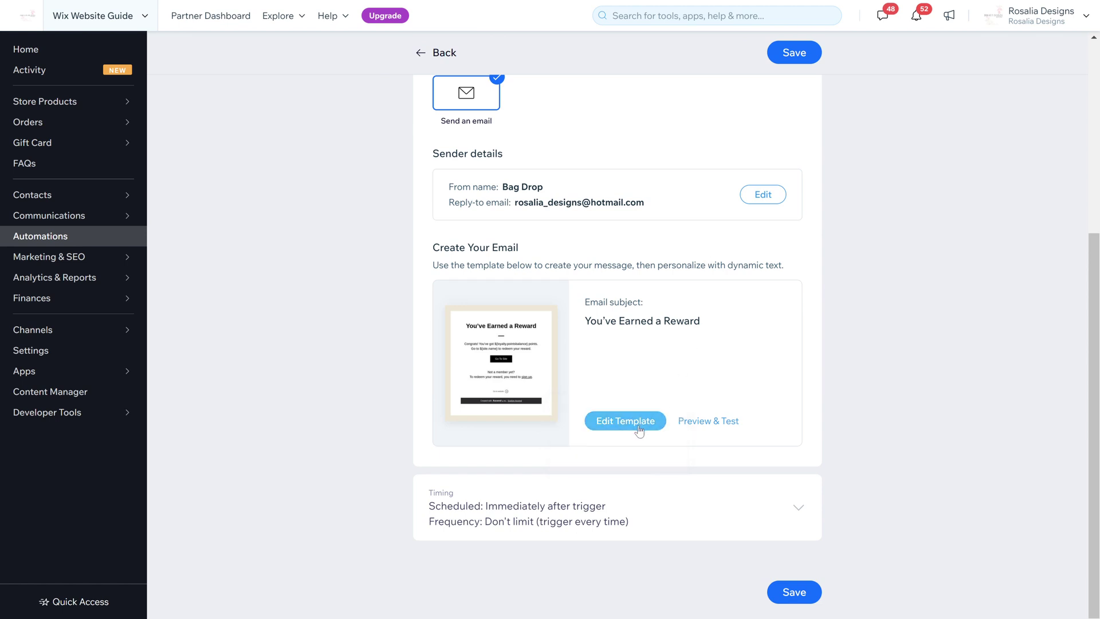
pyautogui.moveTo(724, 497)
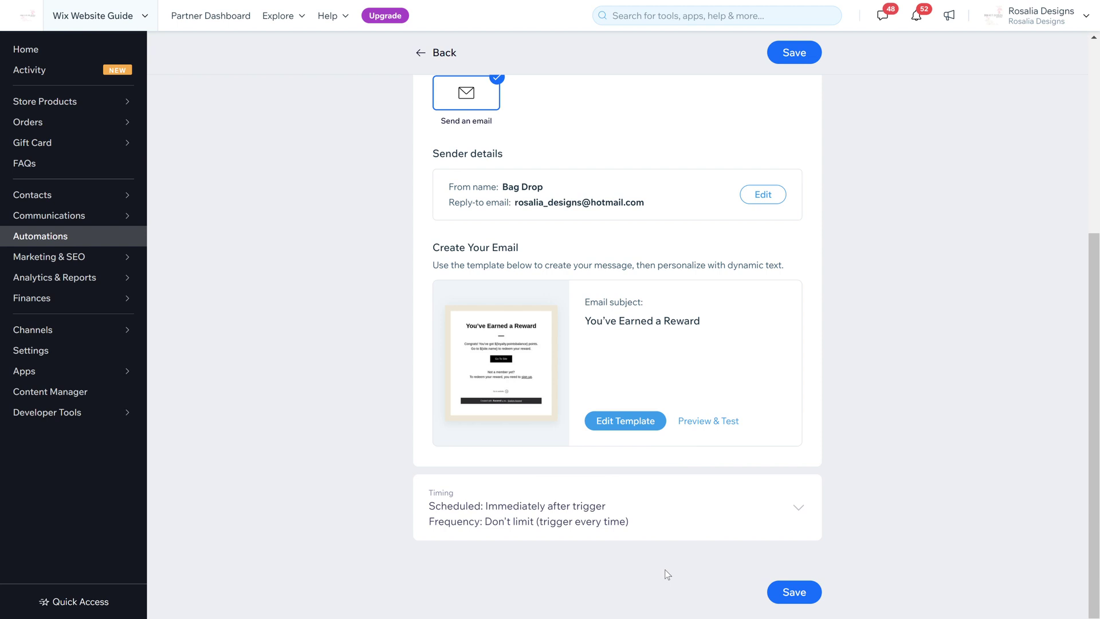
pyautogui.click(798, 591)
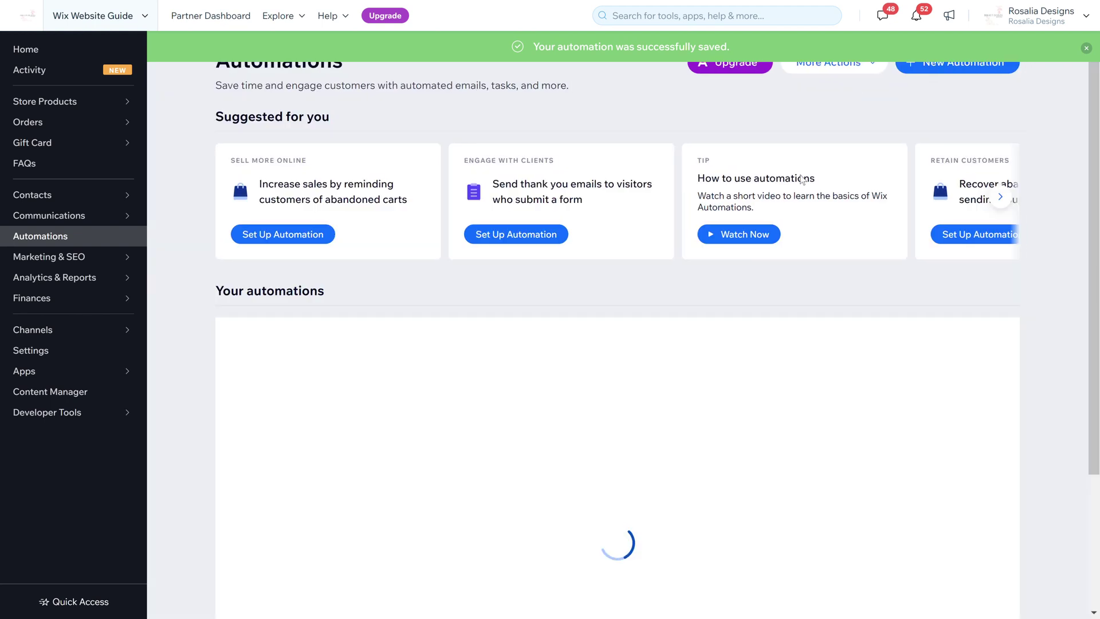
# Step: Go to Marketing & SEO > Loyalty Program to see 100 points earned and one customer
pyautogui.moveTo(92, 278)
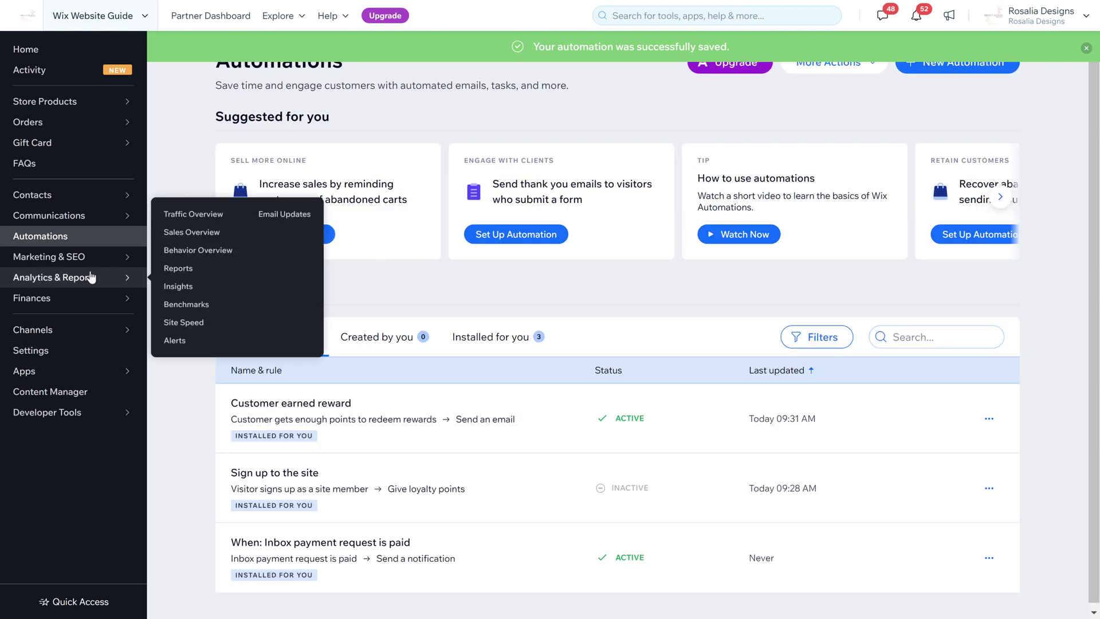
pyautogui.moveTo(103, 256)
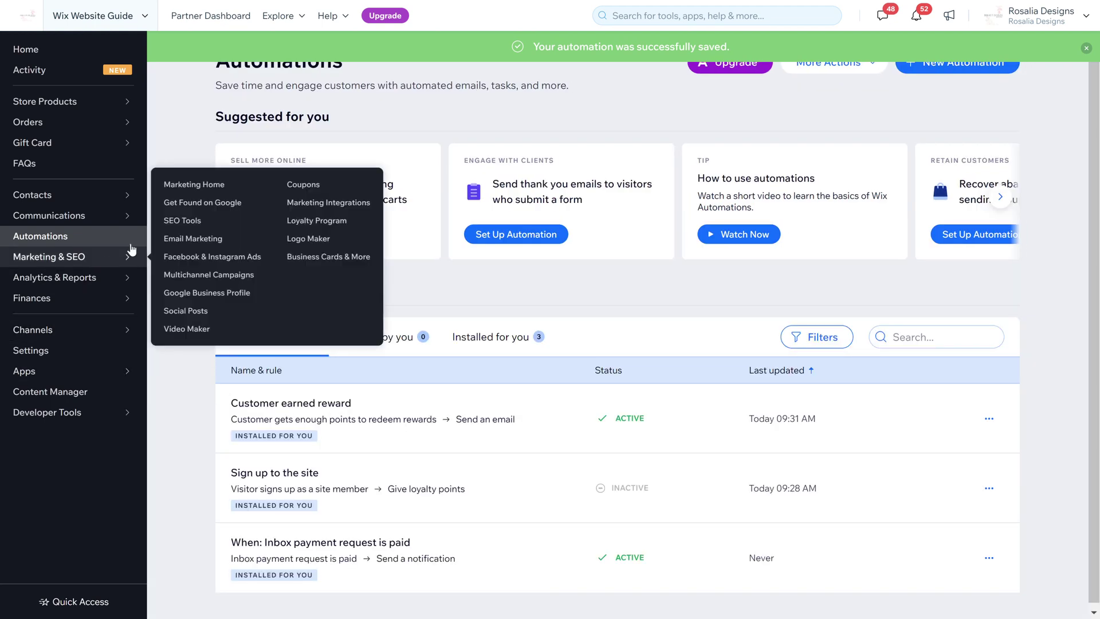
pyautogui.click(343, 222)
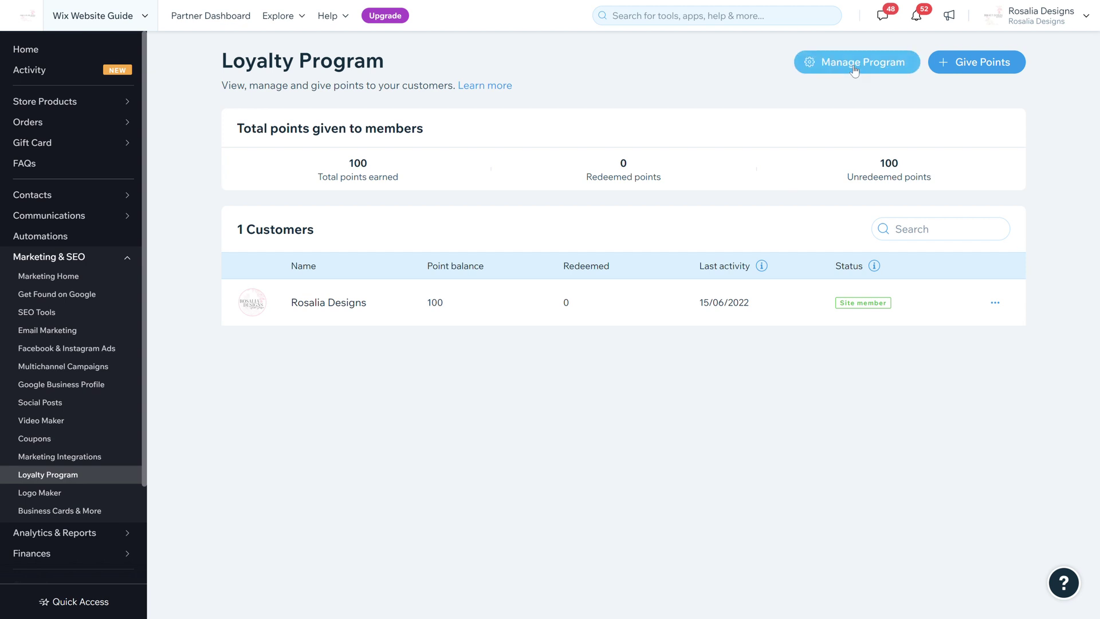
# Step: Give the first listed customer 150 points so totals show 250 earned
pyautogui.click(977, 62)
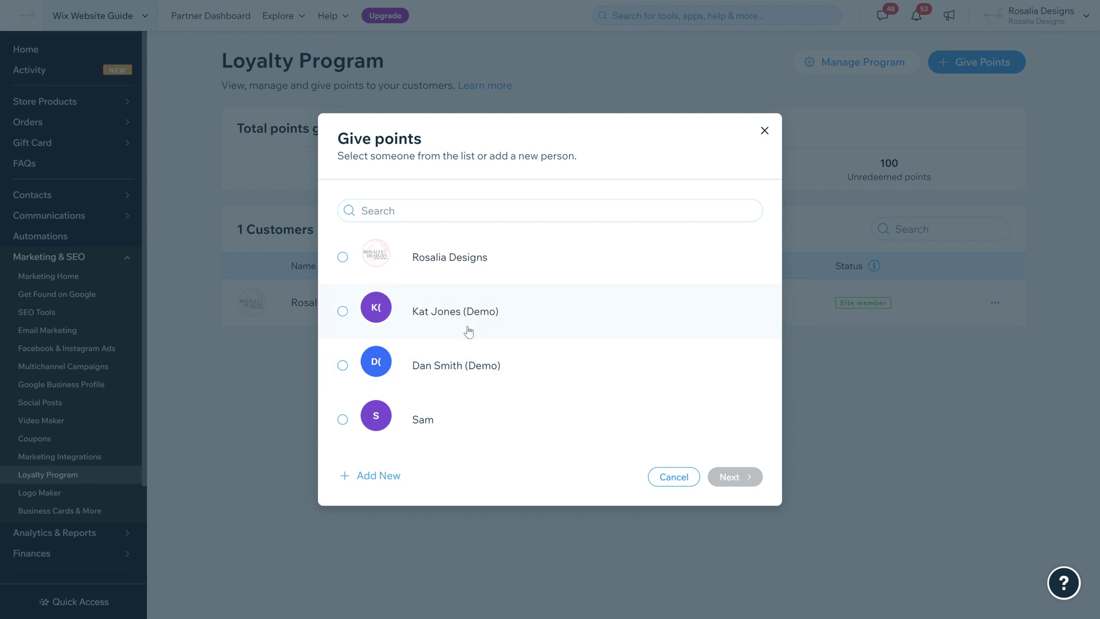
pyautogui.click(441, 265)
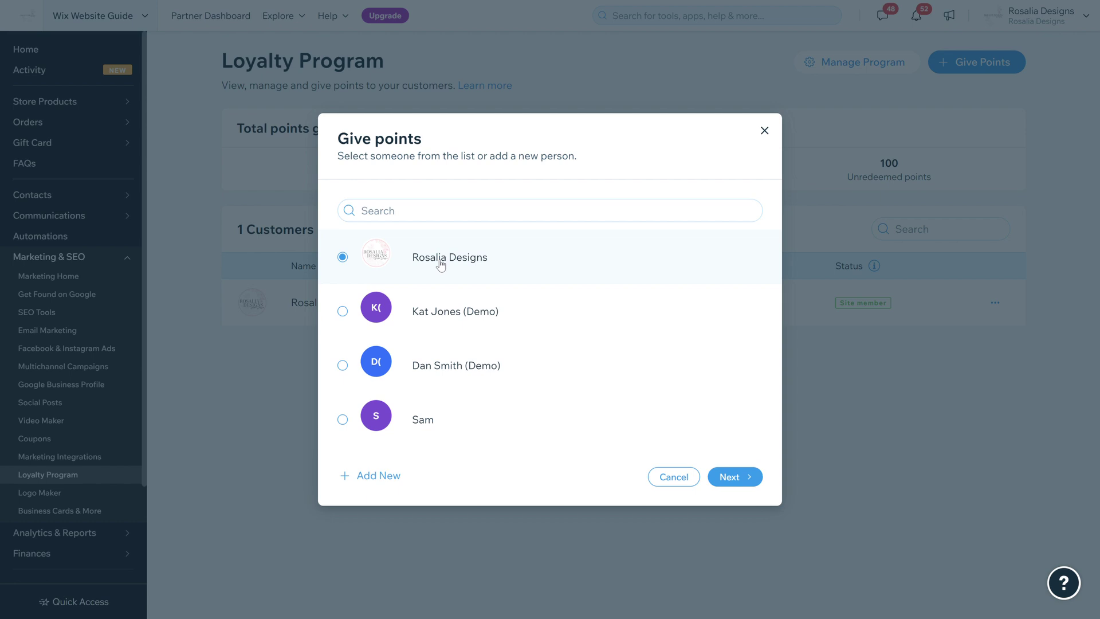
pyautogui.click(745, 479)
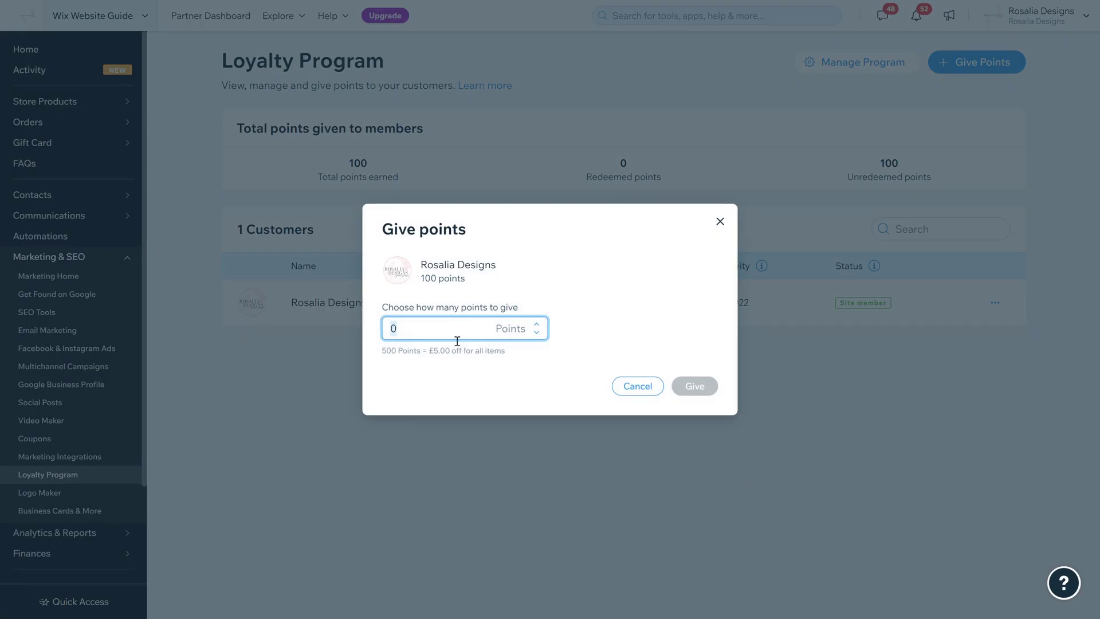
pyautogui.write('150')
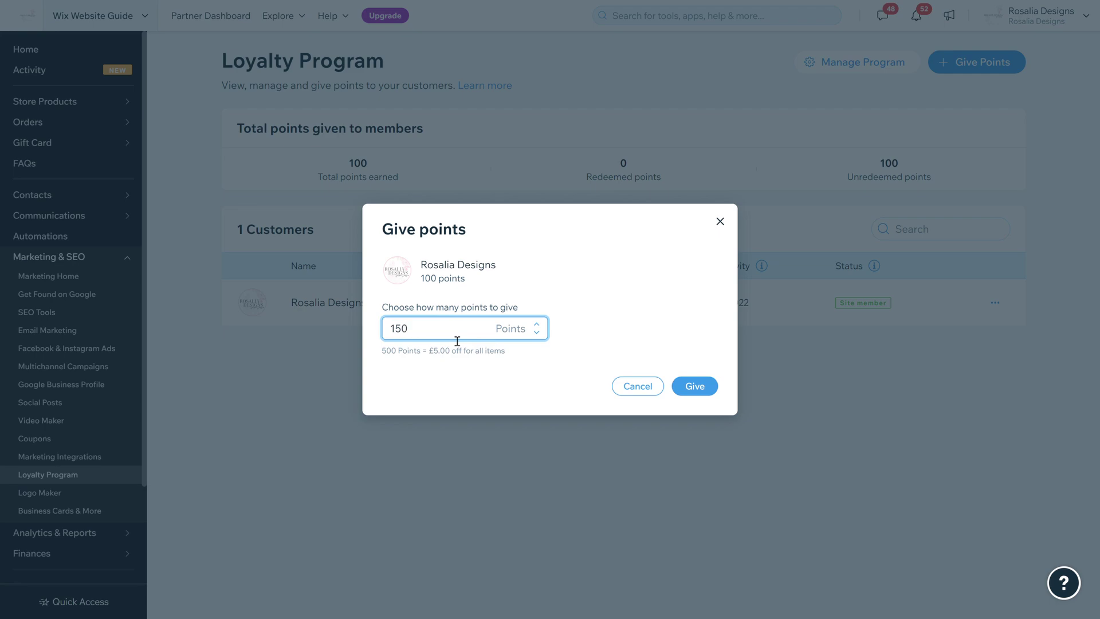
pyautogui.click(707, 388)
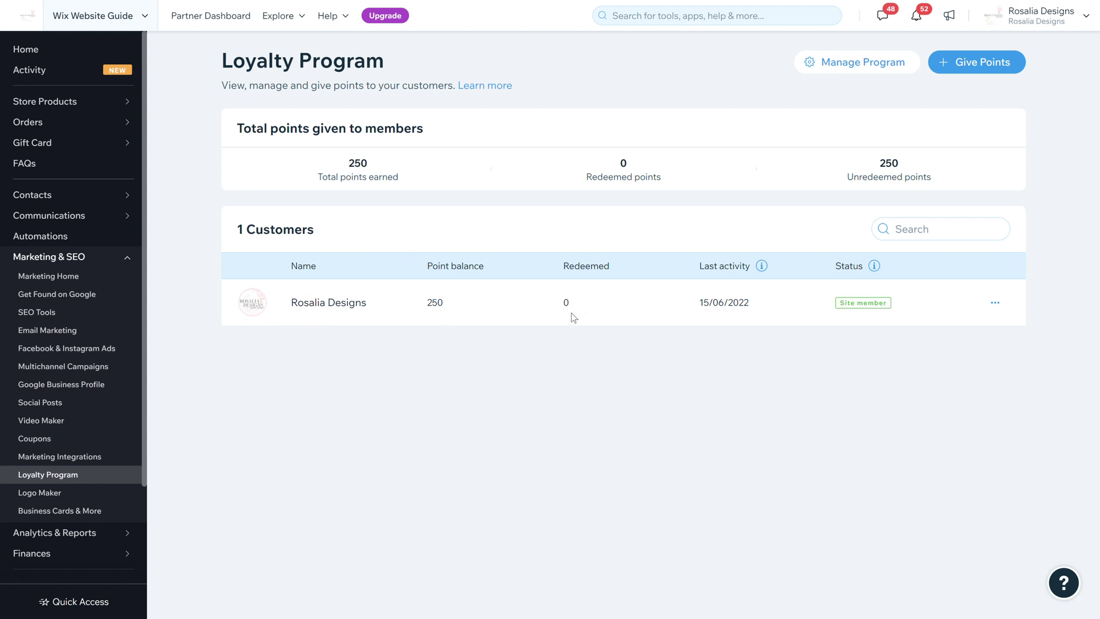
# Step: Edit the customer's point balance from 250 down to 100 and save it
pyautogui.moveTo(762, 266)
pyautogui.click(995, 302)
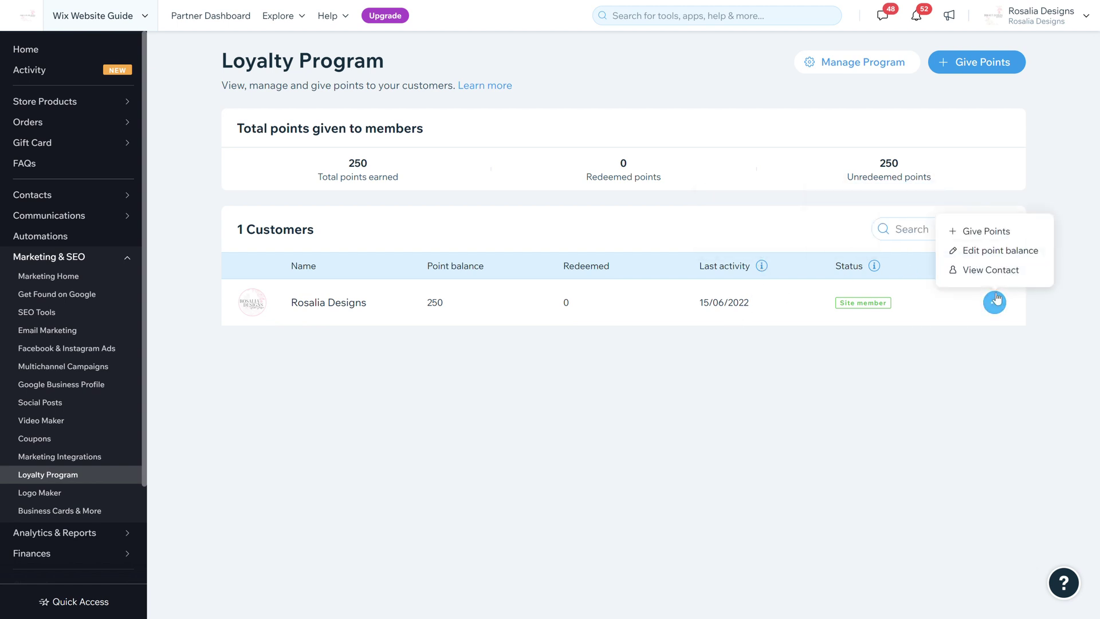
pyautogui.click(983, 251)
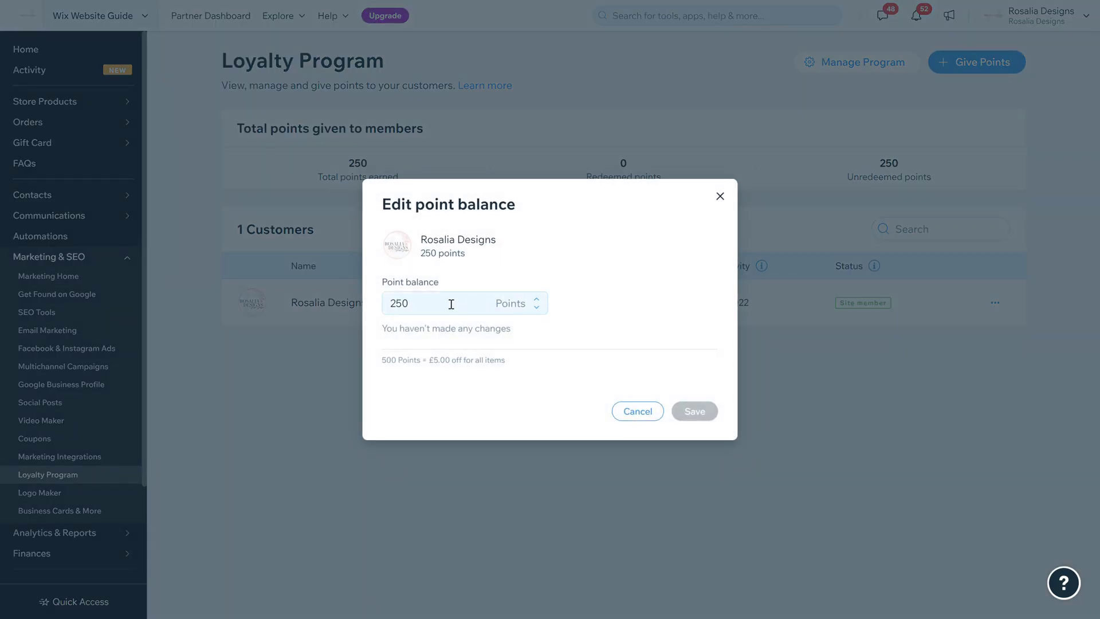
pyautogui.doubleClick(451, 304)
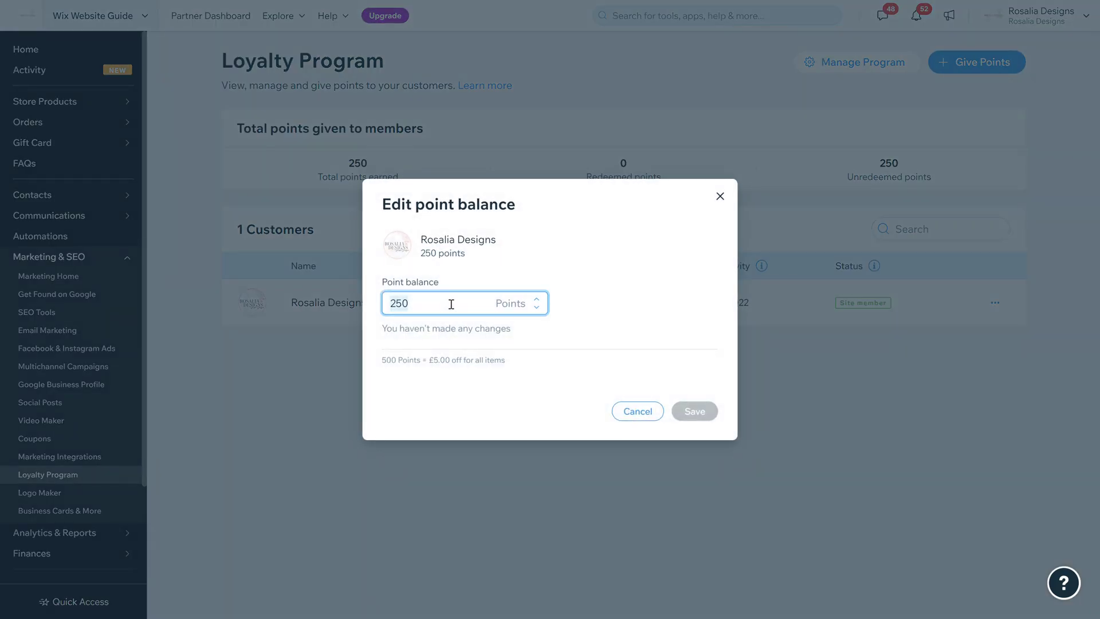
pyautogui.write('100')
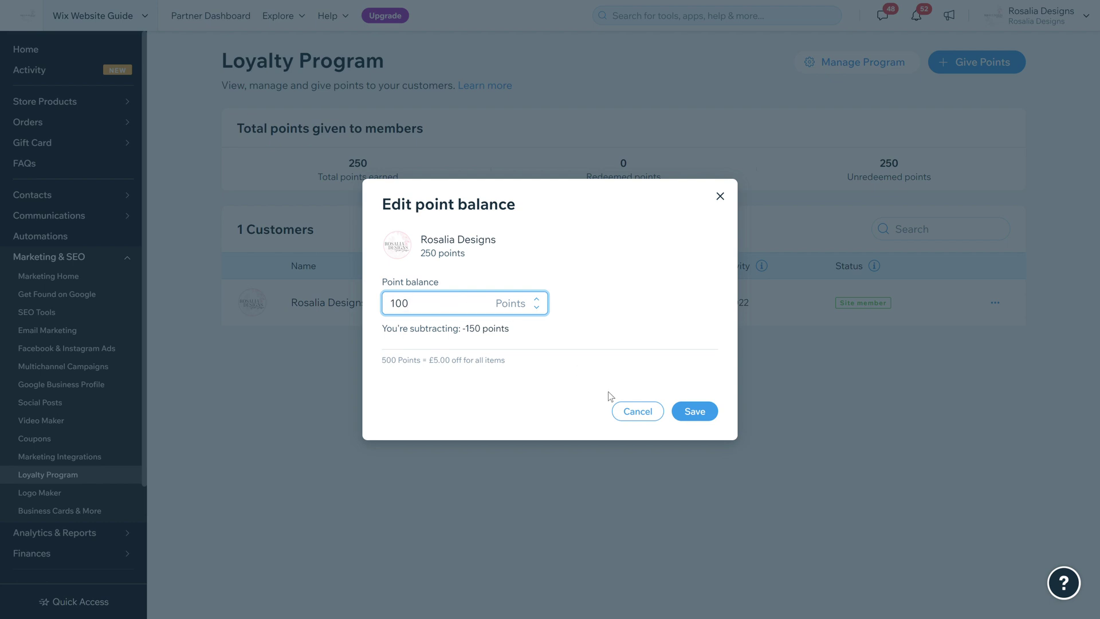
pyautogui.click(691, 412)
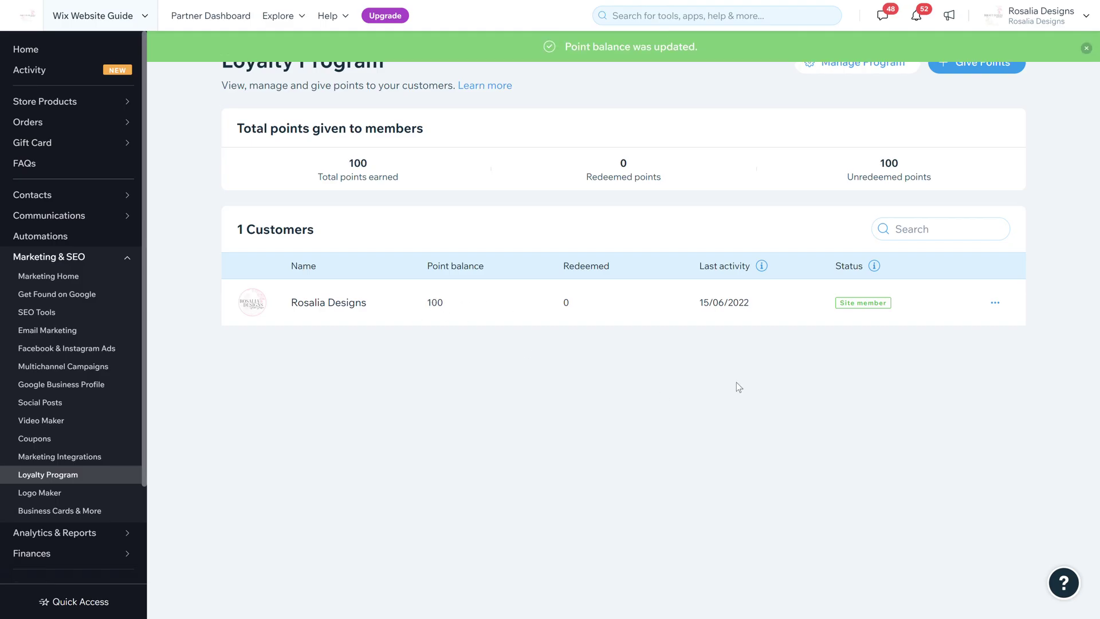
pyautogui.click(995, 302)
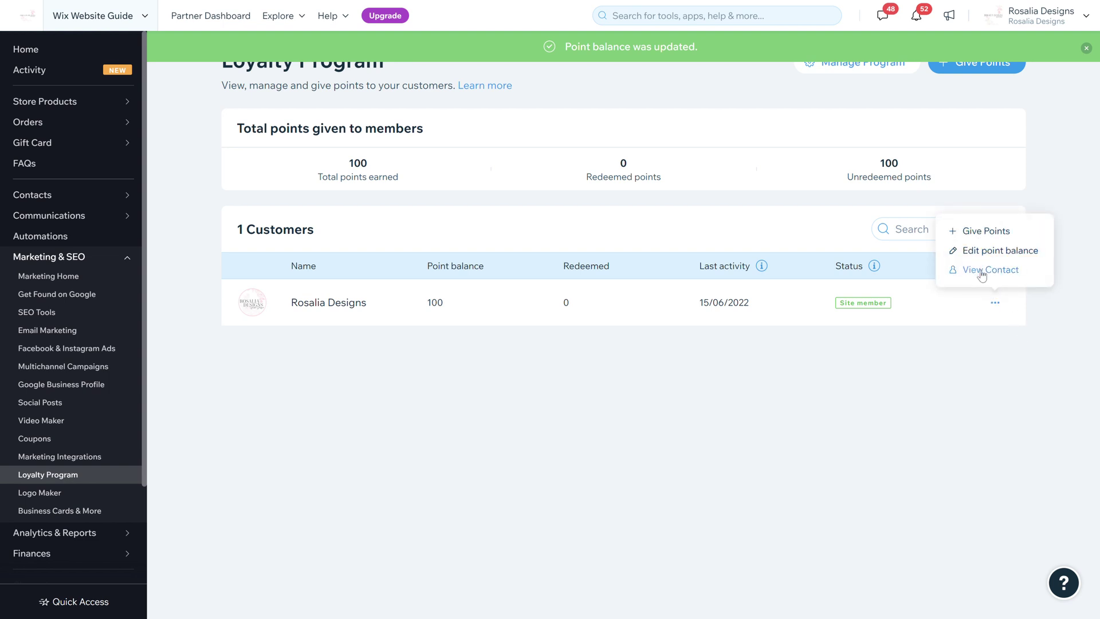
pyautogui.click(861, 381)
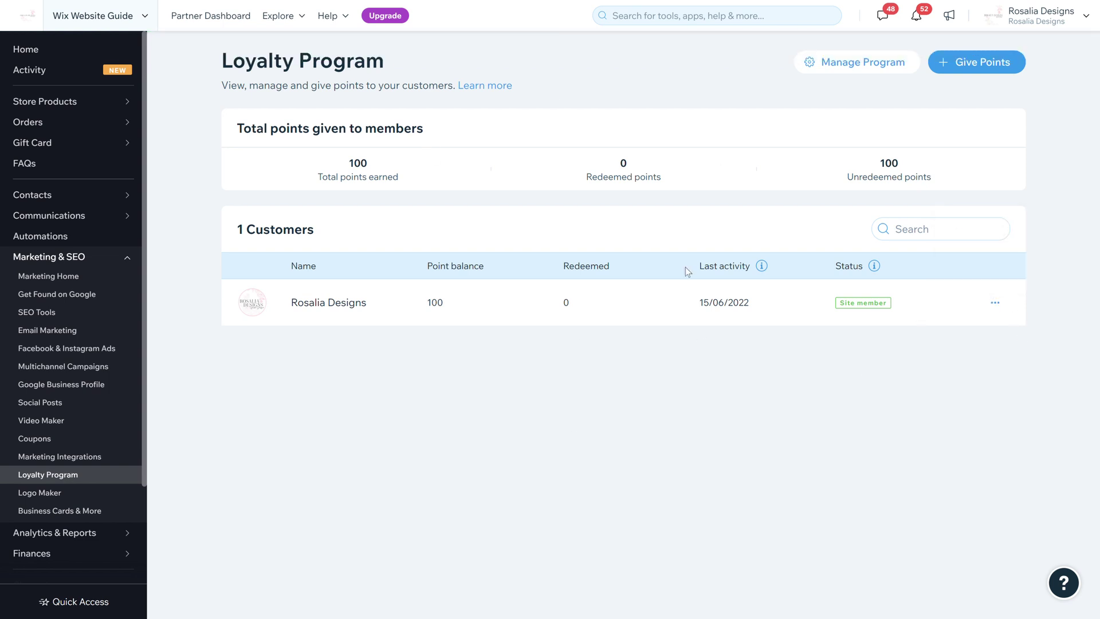